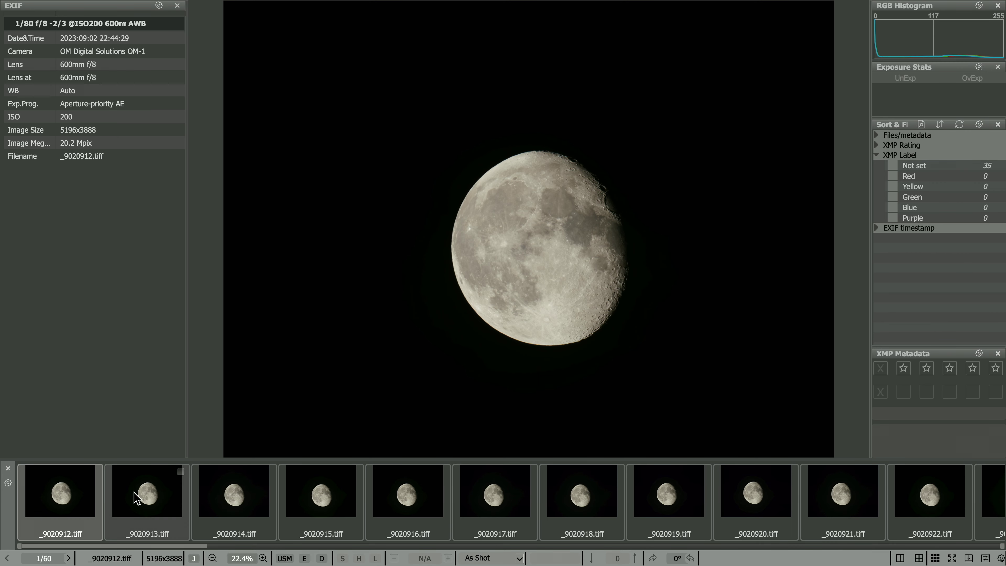
Preview moon frames _9020913 through _9020921 in the FastRawViewer filmstrip
{"action": "left_click", "coordinate": [136, 497]}
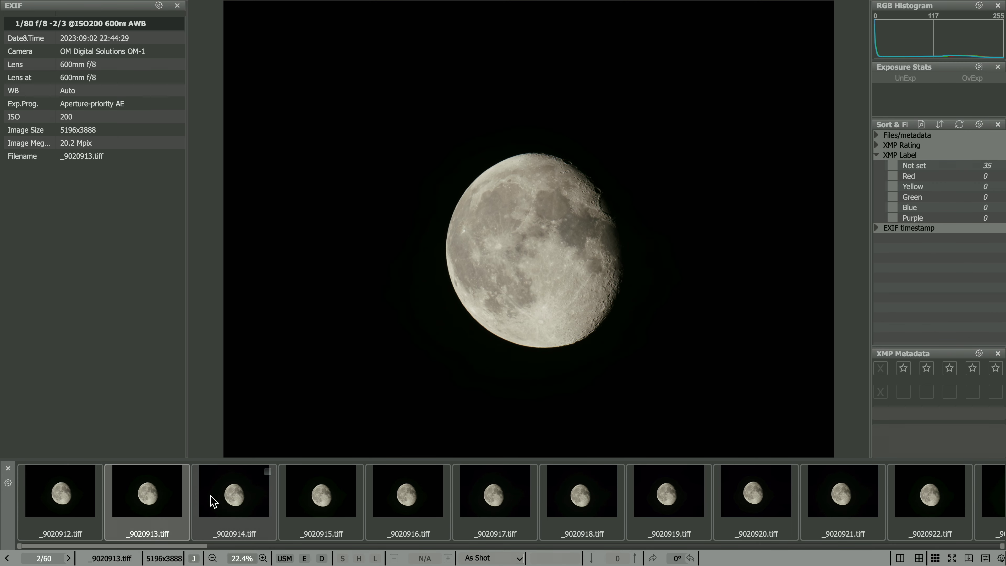
{"action": "left_click", "coordinate": [240, 500]}
{"action": "left_click", "coordinate": [309, 495]}
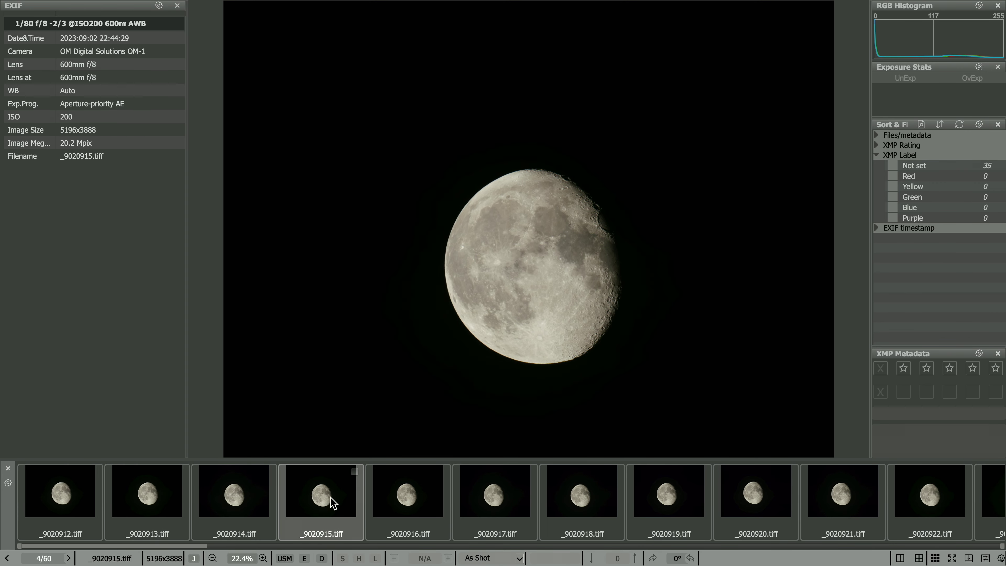
{"action": "left_click", "coordinate": [412, 503]}
{"action": "left_click", "coordinate": [491, 501]}
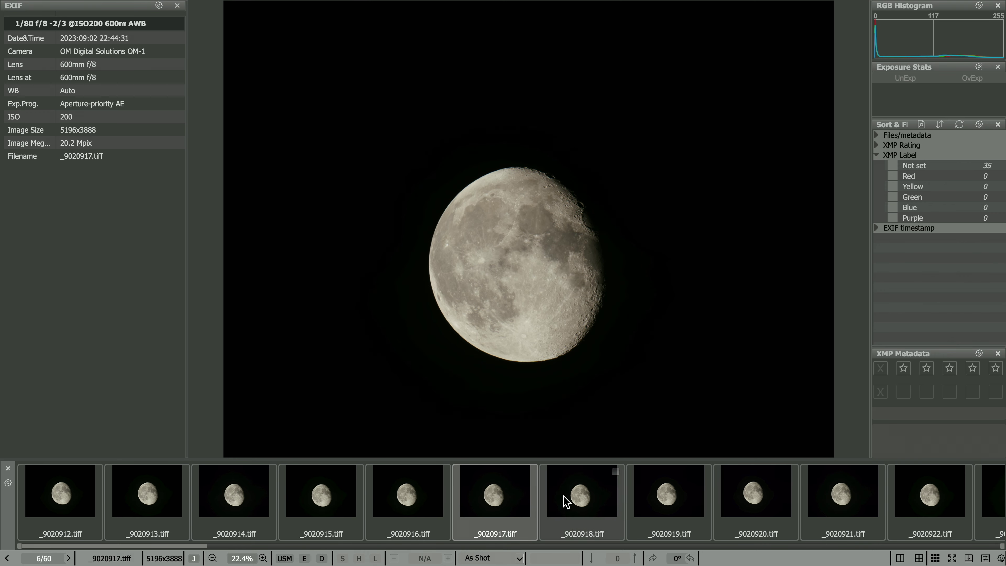
{"action": "left_click", "coordinate": [577, 501]}
{"action": "left_click", "coordinate": [662, 499]}
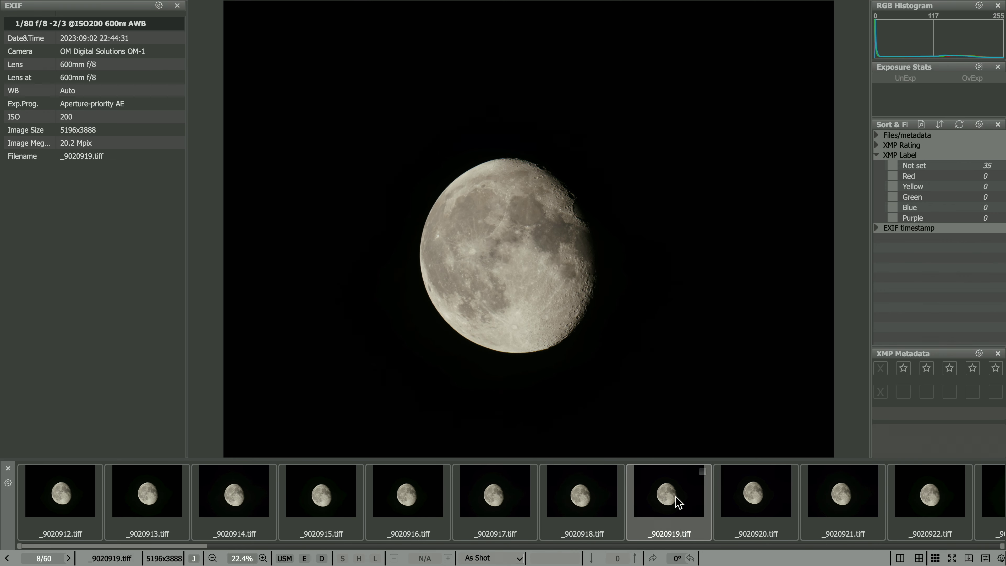
{"action": "left_click", "coordinate": [773, 500]}
{"action": "left_click", "coordinate": [846, 502]}
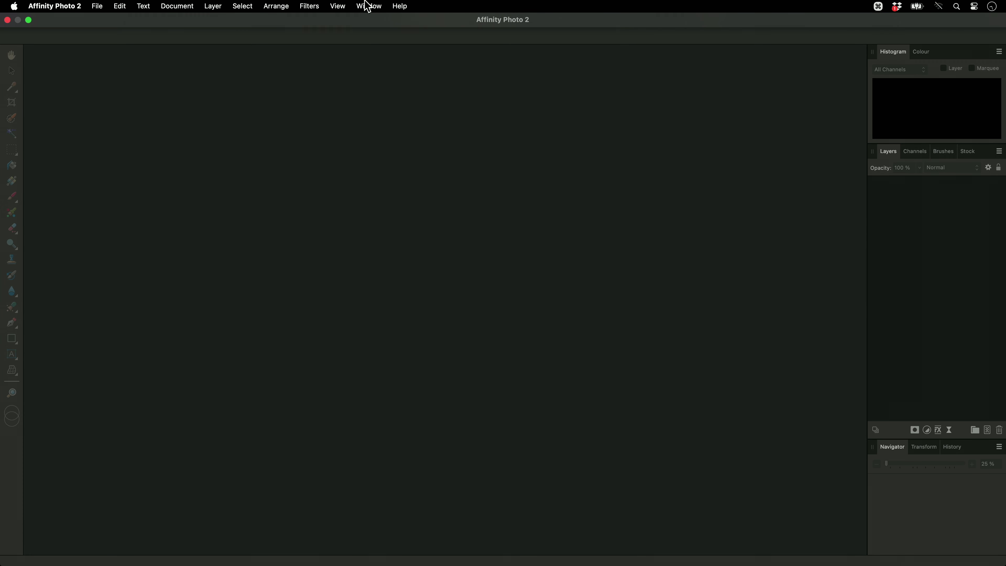
Start a new stack and add all moon TIFFs (_9020912 to _9020971) from Moon Processing
{"action": "left_click", "coordinate": [98, 6]}
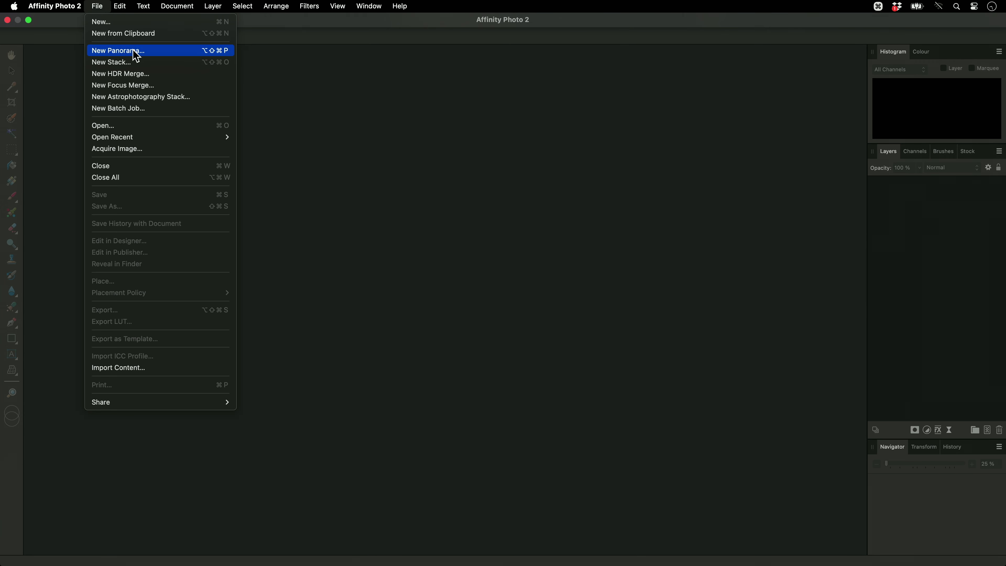
{"action": "left_click", "coordinate": [138, 62]}
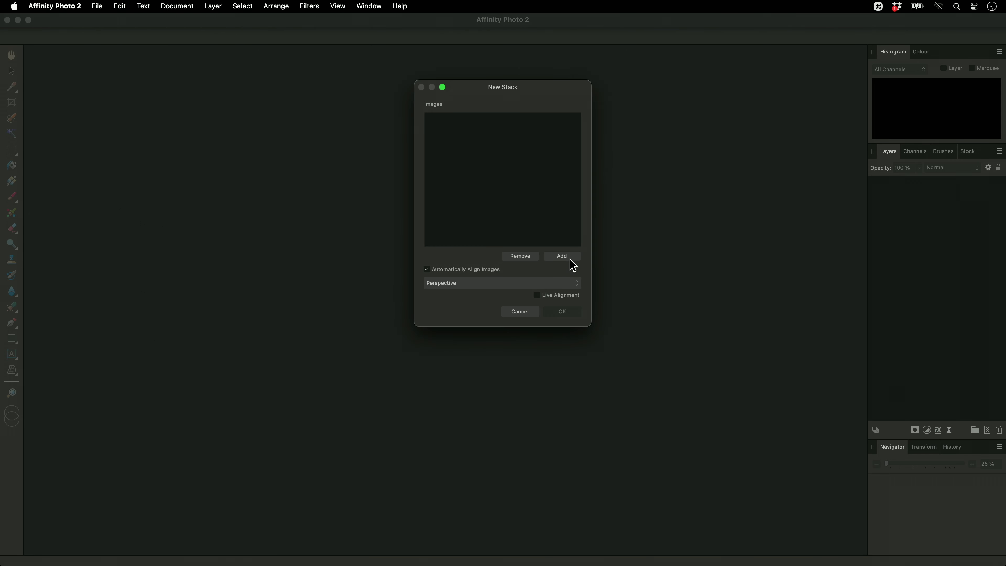
{"action": "left_click", "coordinate": [562, 256]}
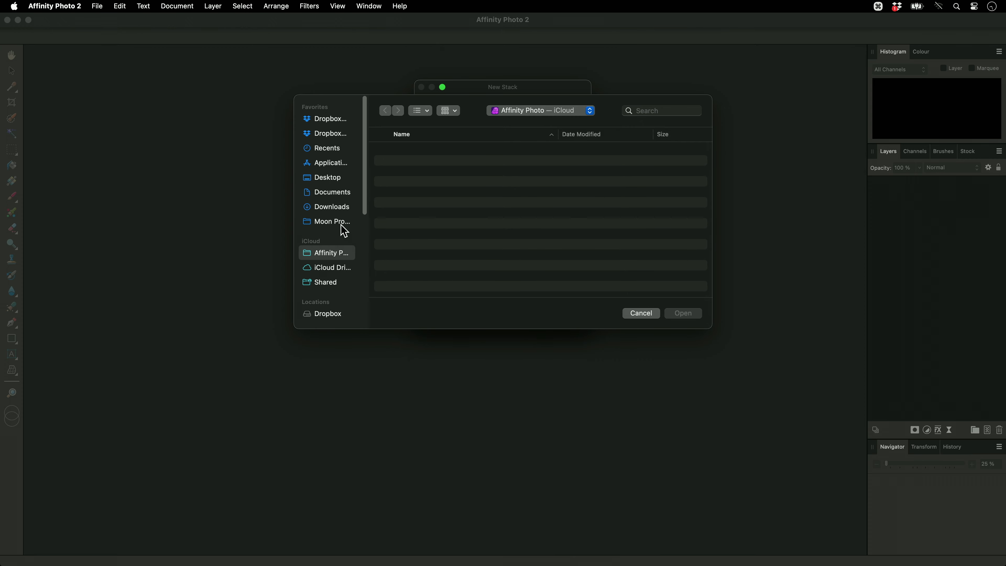
{"action": "left_click", "coordinate": [341, 223]}
{"action": "left_click", "coordinate": [441, 151]}
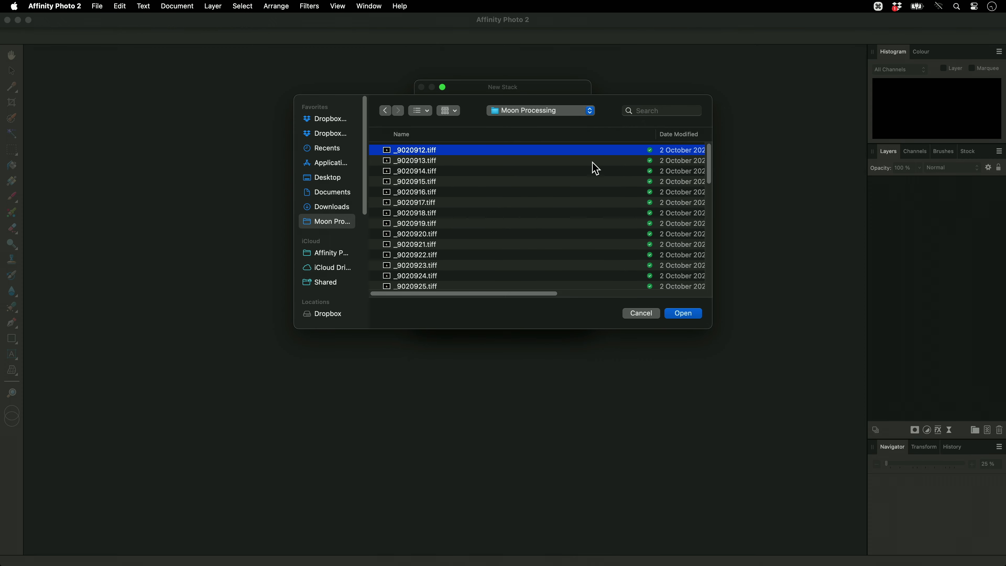
{"action": "left_click_drag", "start_coordinate": [708, 162], "coordinate": [709, 273]}
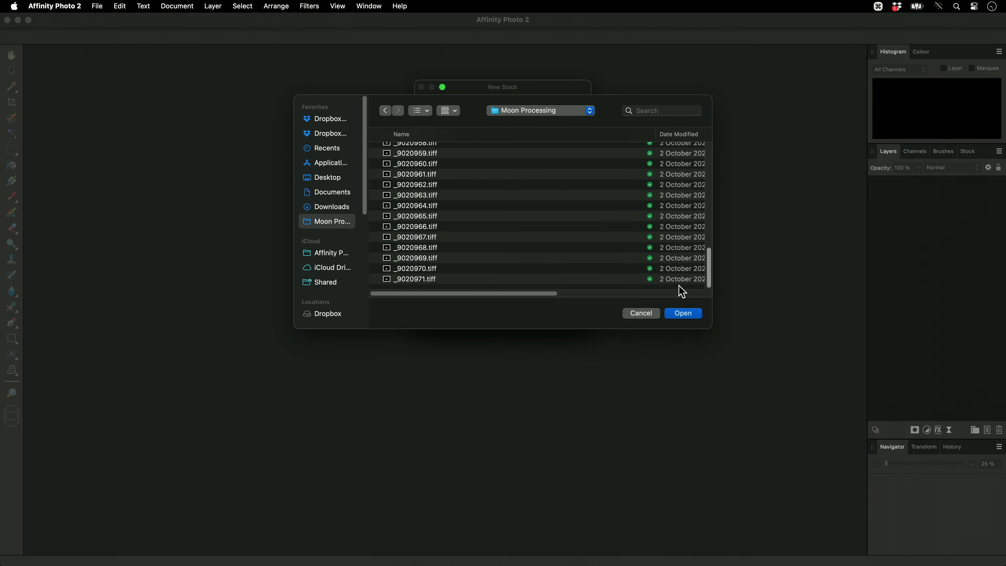
{"action": "left_click", "coordinate": [448, 282], "text": "shift"}
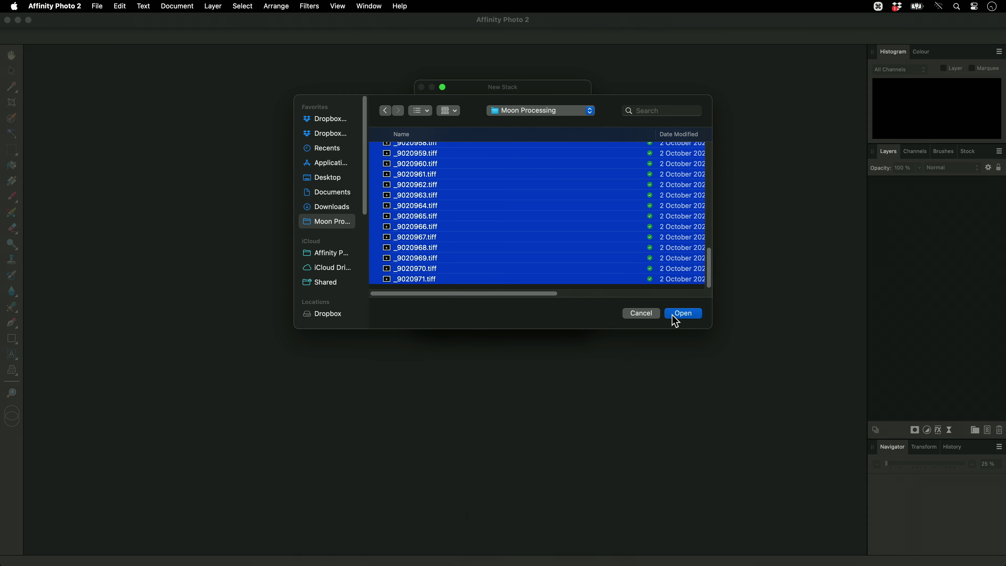
{"action": "left_click", "coordinate": [683, 313]}
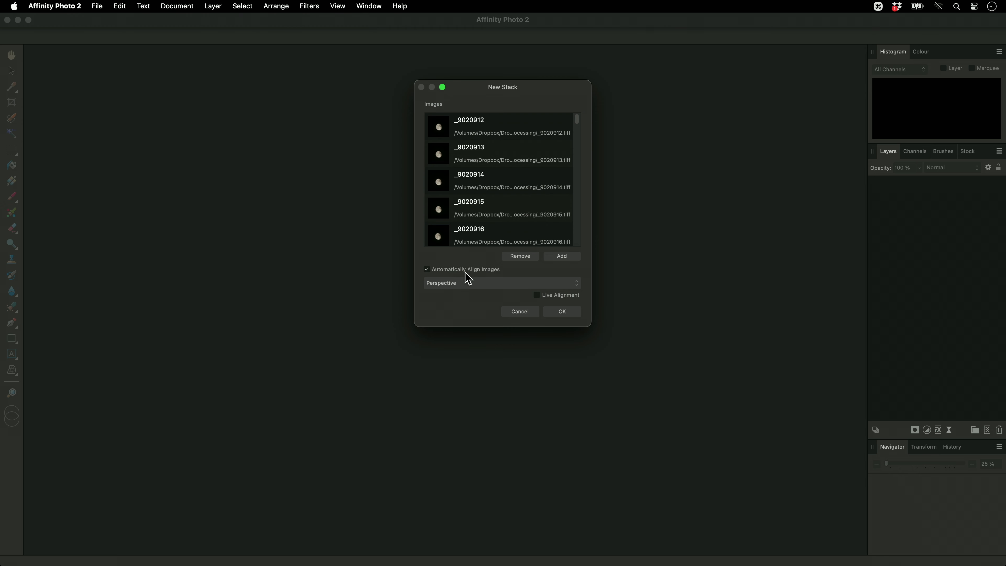
Set stack alignment to Scale, rotate and translate and create the stack
{"action": "left_click", "coordinate": [477, 283]}
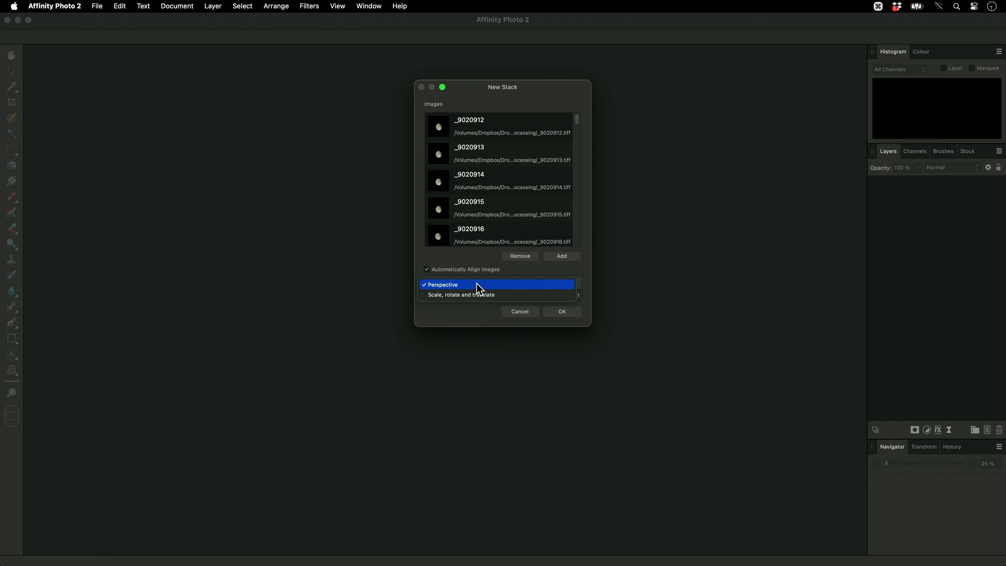
{"action": "left_click", "coordinate": [506, 296]}
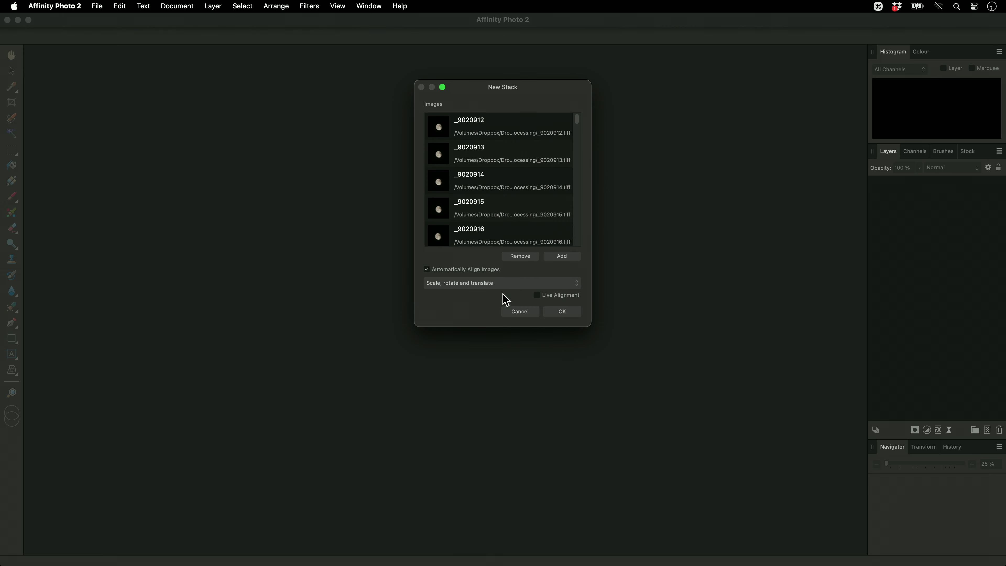
{"action": "left_click", "coordinate": [575, 313]}
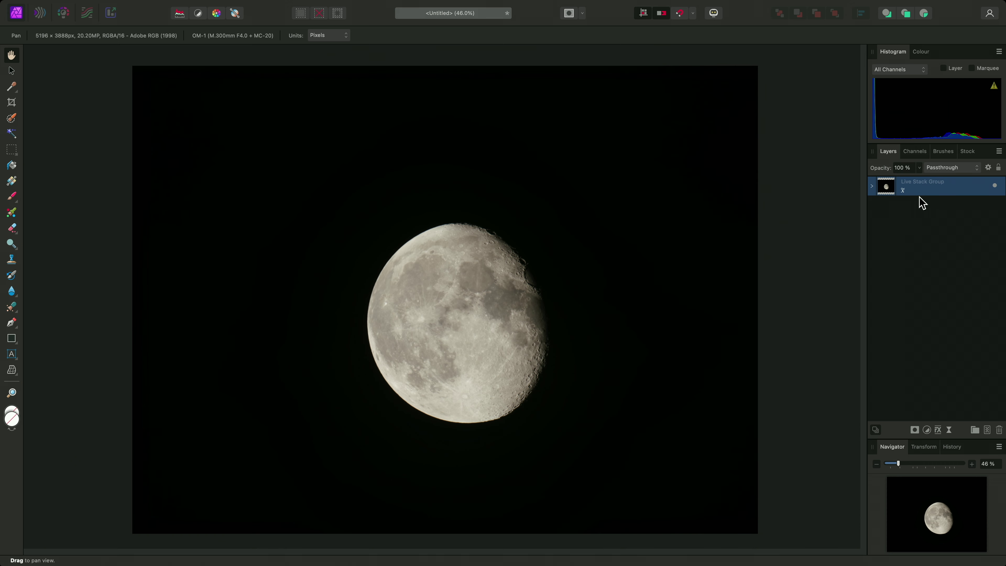
Switch the Live Stack Group's stacking operator from Median to Mean
{"action": "left_click", "coordinate": [904, 191]}
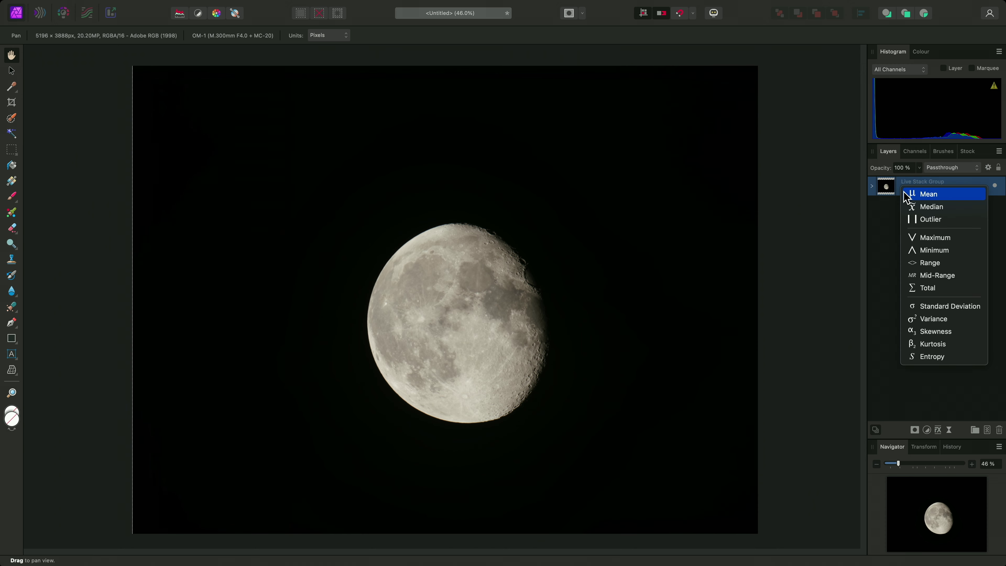
{"action": "left_click", "coordinate": [946, 194]}
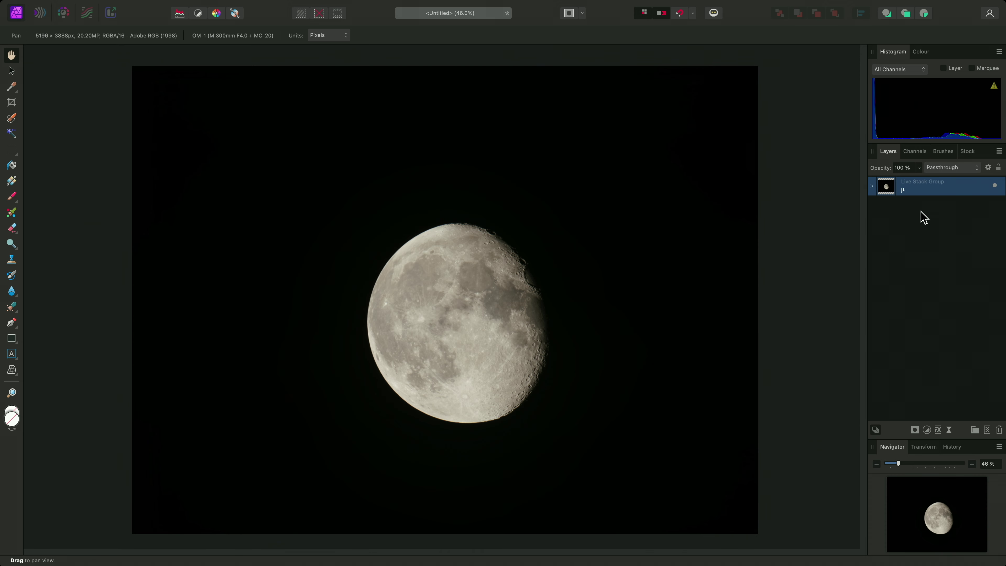
Flatten the Live Stack Group into a single Pixel layer with Document > Flatten
{"action": "right_click", "coordinate": [917, 191]}
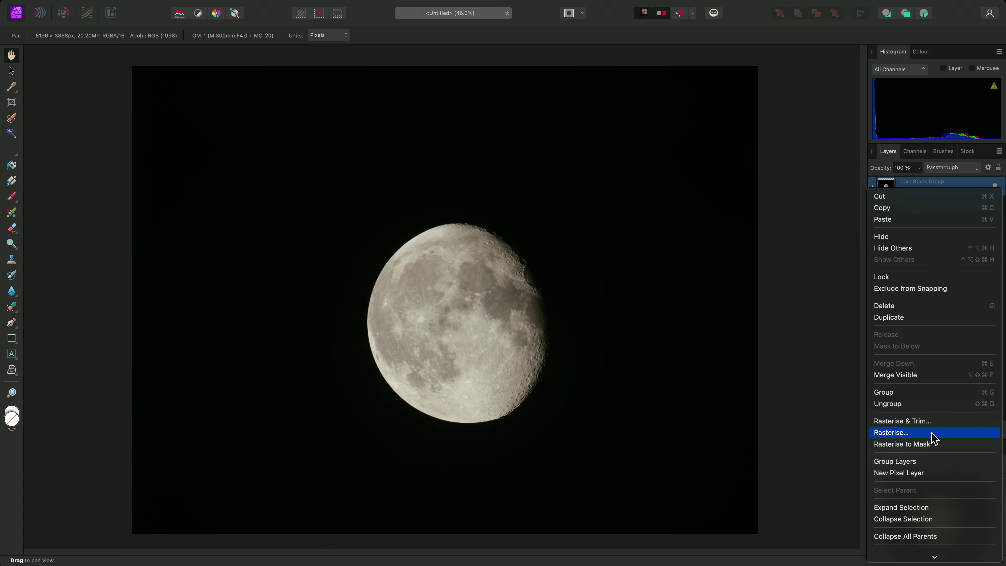
{"action": "left_click", "coordinate": [646, 297]}
{"action": "mouse_move", "coordinate": [328, 4]}
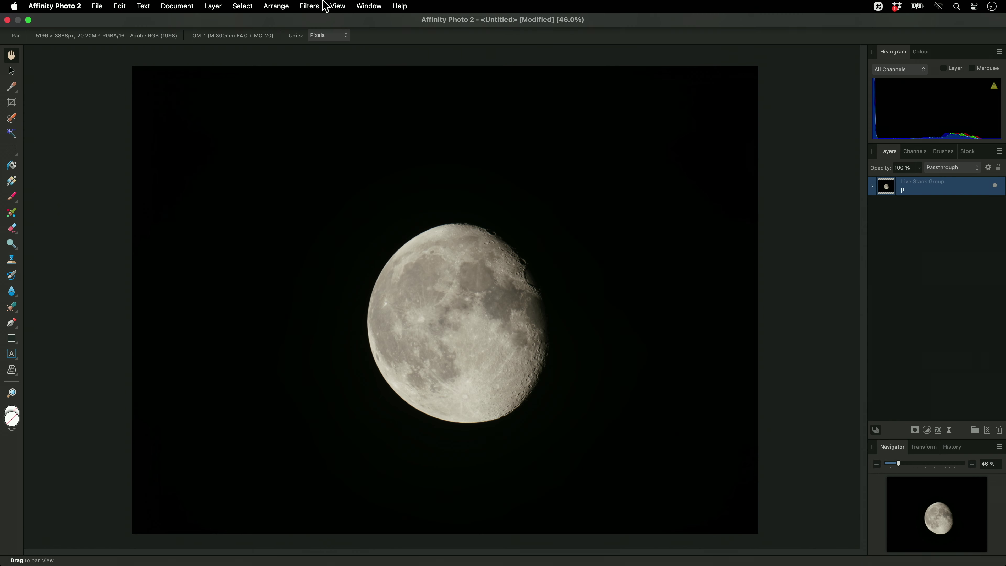
{"action": "left_click", "coordinate": [189, 8]}
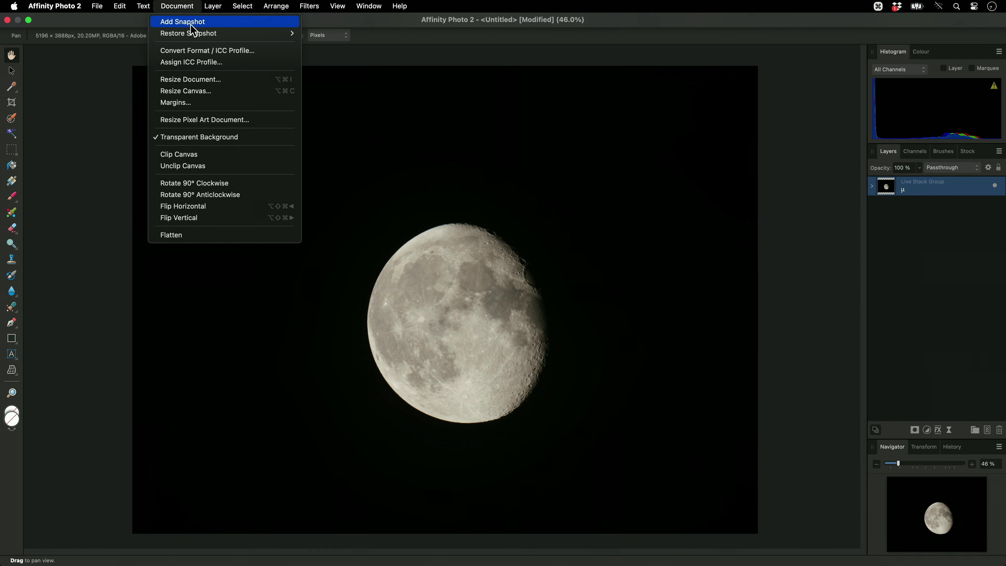
{"action": "left_click", "coordinate": [234, 235]}
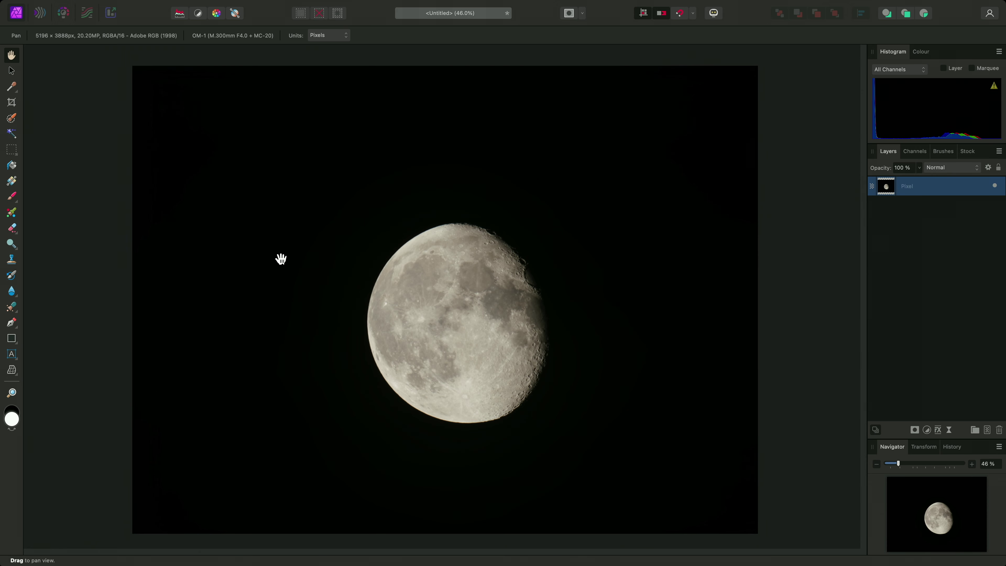
Crop the image tightly around the moon to 3232 × 2705 px
{"action": "key", "text": "c"}
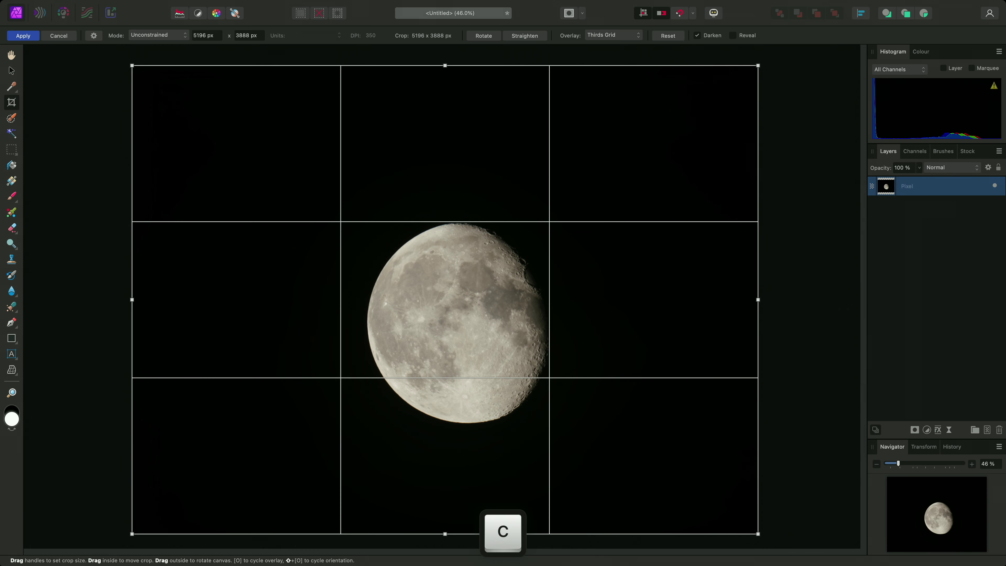
{"action": "left_click_drag", "start_coordinate": [132, 66], "coordinate": [266, 156]}
{"action": "left_click_drag", "start_coordinate": [760, 533], "coordinate": [657, 483]}
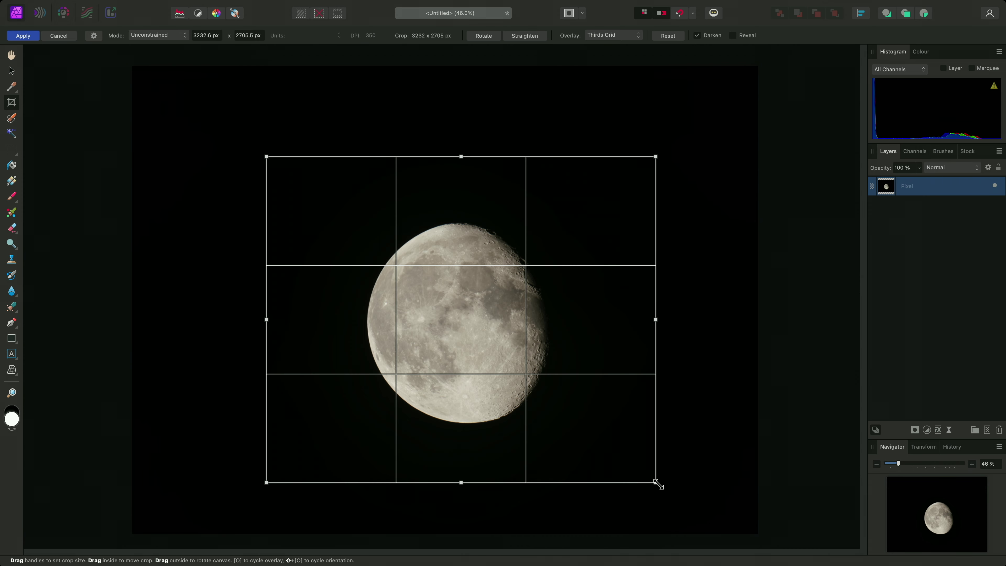
{"action": "key", "text": "Return"}
{"action": "key", "text": "super+0"}
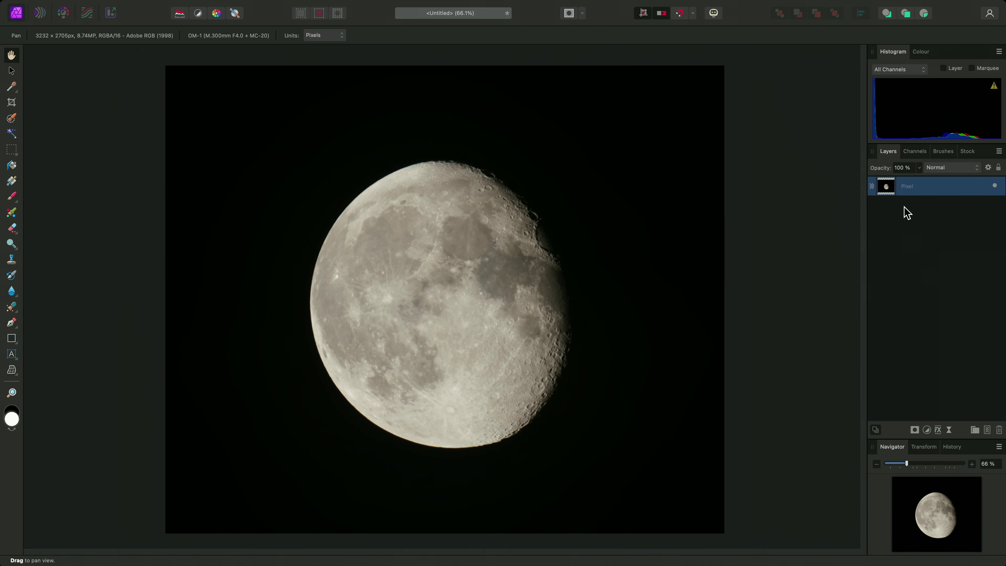
Duplicate the Pixel layer and name the copy 'Base Colour'
{"action": "key", "text": "super+j"}
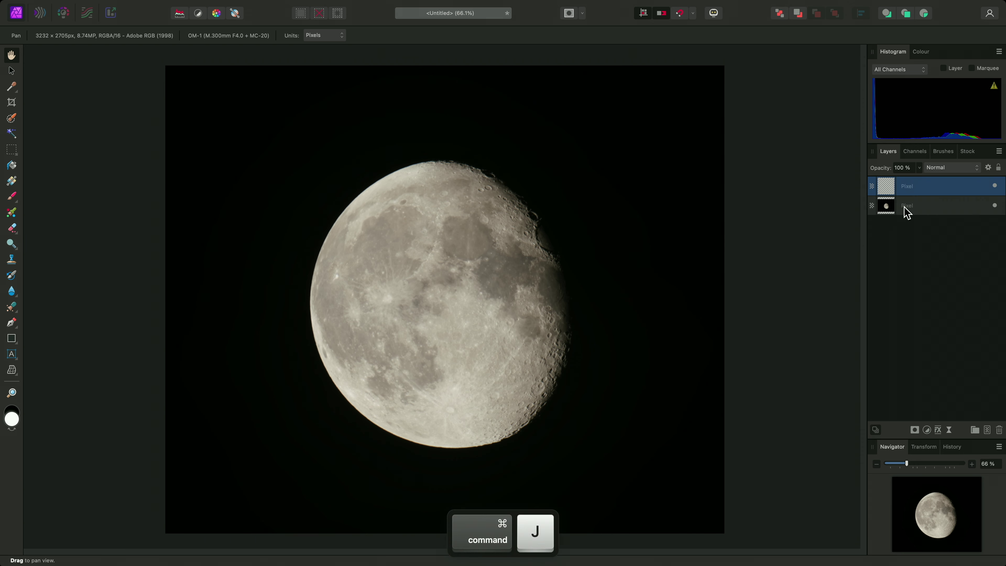
{"action": "double_click", "coordinate": [910, 187]}
{"action": "type", "text": "Base C"}
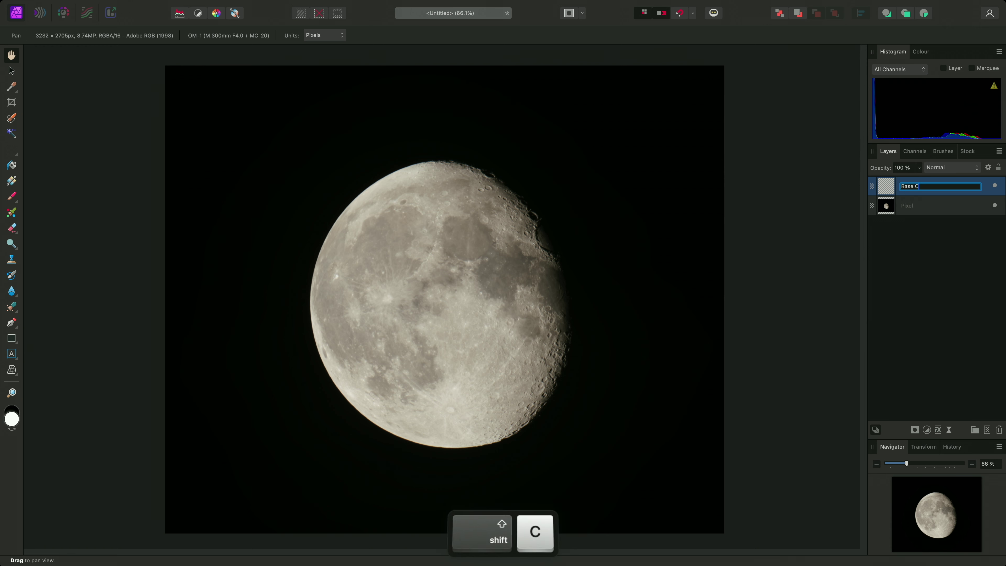
{"action": "type", "text": "olour"}
{"action": "key", "text": "Return"}
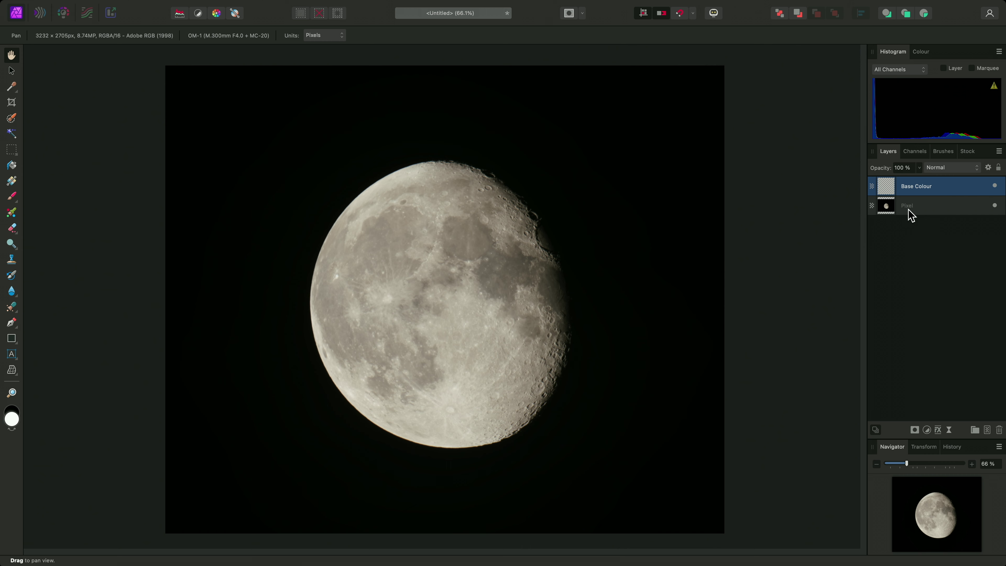
Add a Channel Mixer adjustment with its output set to Gray
{"action": "mouse_move", "coordinate": [433, 3]}
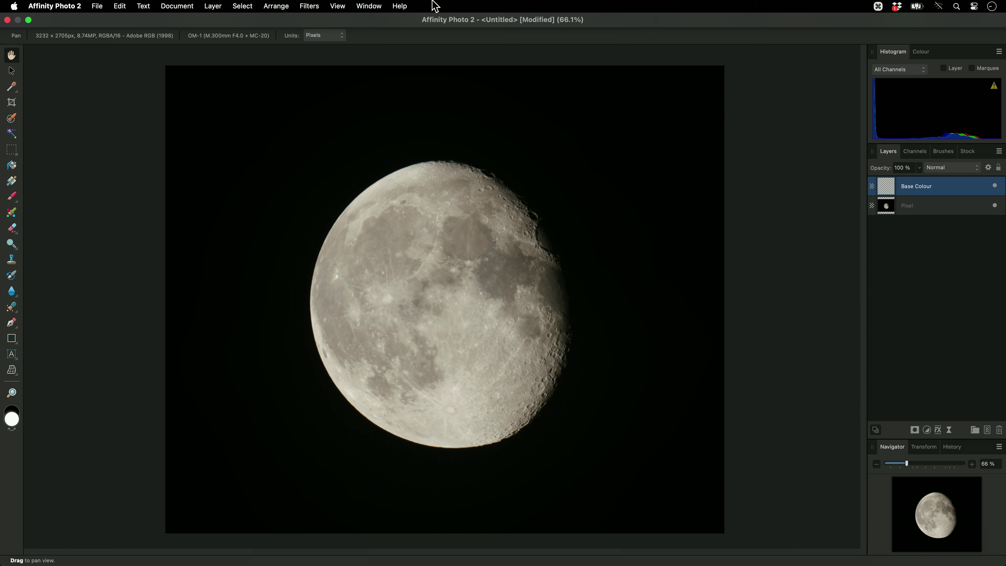
{"action": "left_click", "coordinate": [211, 9]}
{"action": "mouse_move", "coordinate": [276, 142]}
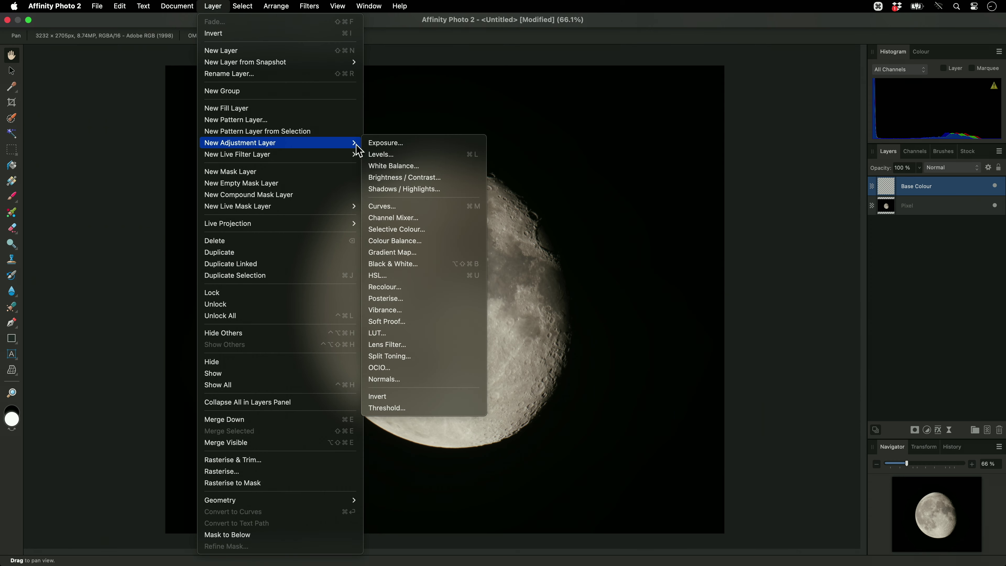
{"action": "left_click", "coordinate": [421, 220]}
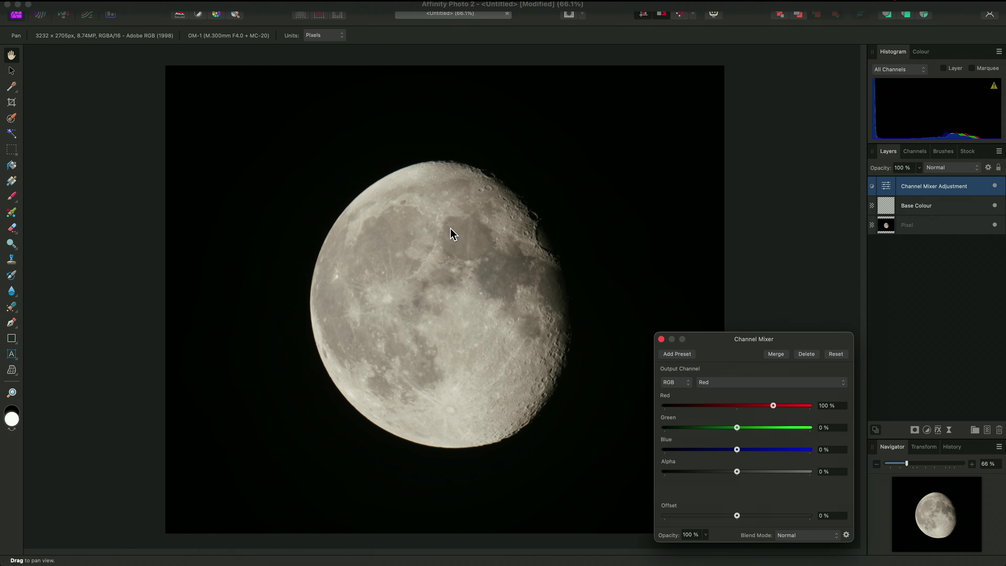
{"action": "left_click", "coordinate": [674, 384]}
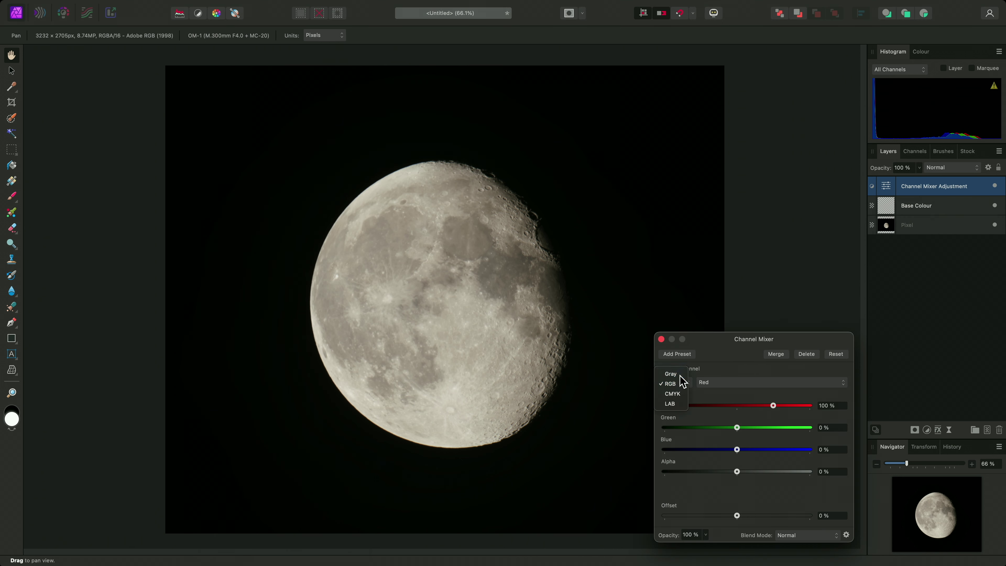
{"action": "left_click", "coordinate": [671, 374]}
{"action": "left_click", "coordinate": [661, 339]}
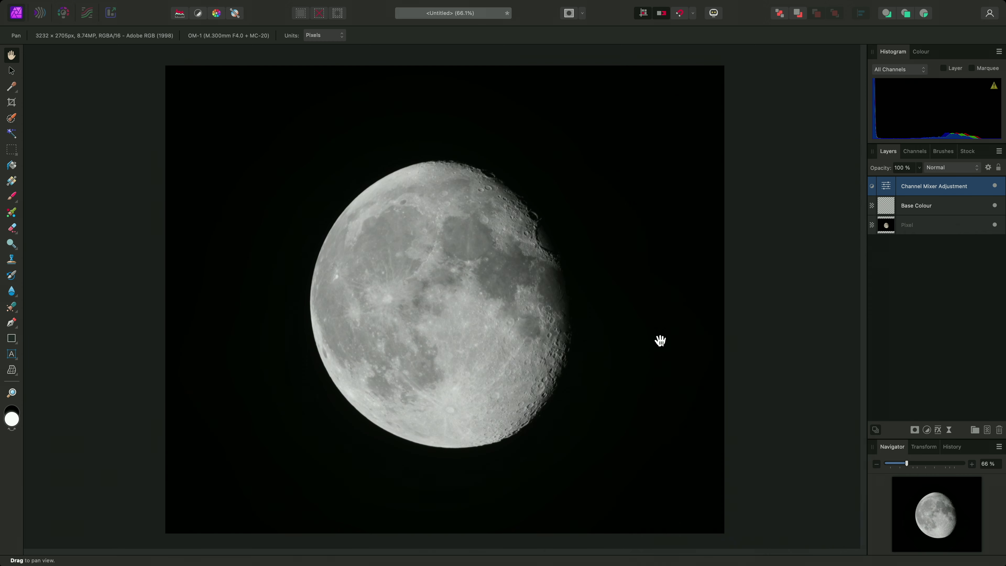
Merge visible into a layer named 'Weighted Luminosity' and delete the Channel Mixer adjustment
{"action": "mouse_move", "coordinate": [462, 3]}
{"action": "left_click", "coordinate": [218, 7]}
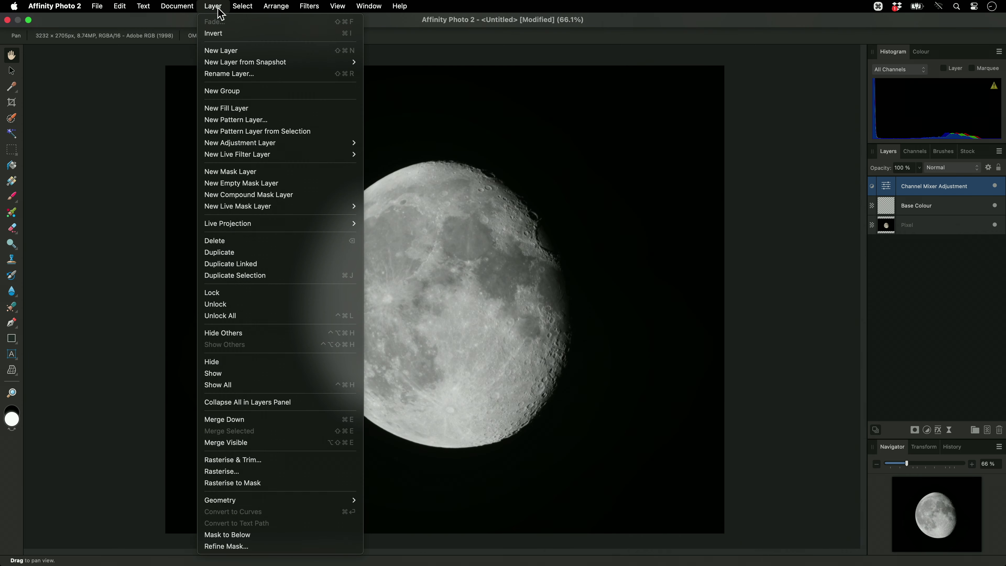
{"action": "left_click", "coordinate": [288, 443]}
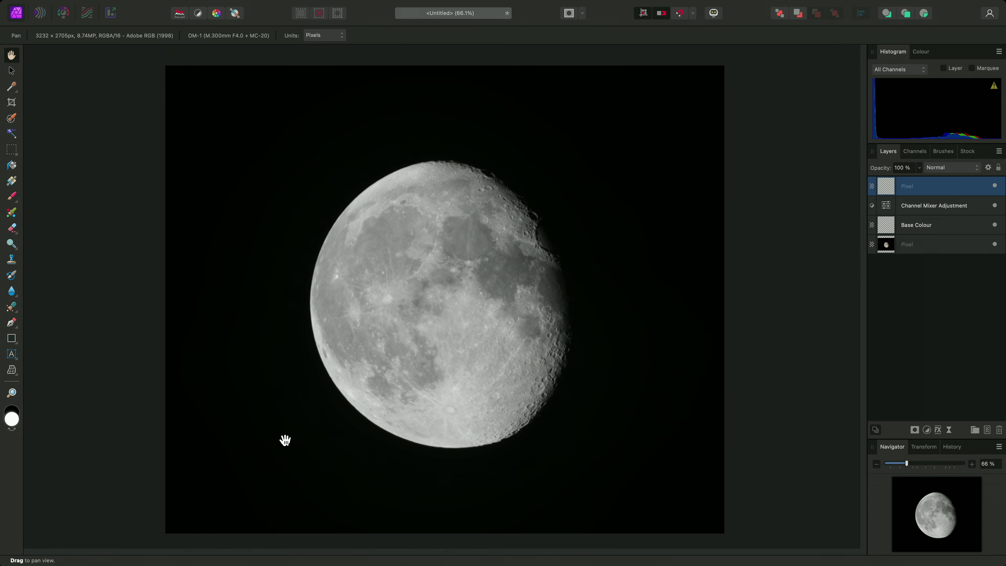
{"action": "double_click", "coordinate": [912, 186]}
{"action": "type", "text": "Weighted Luminosity"}
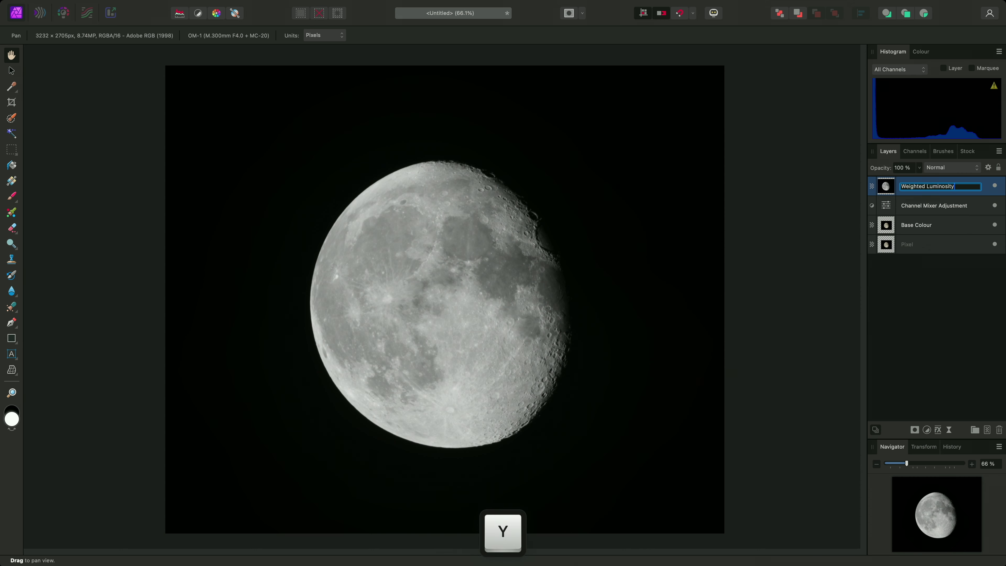
{"action": "key", "text": "Return"}
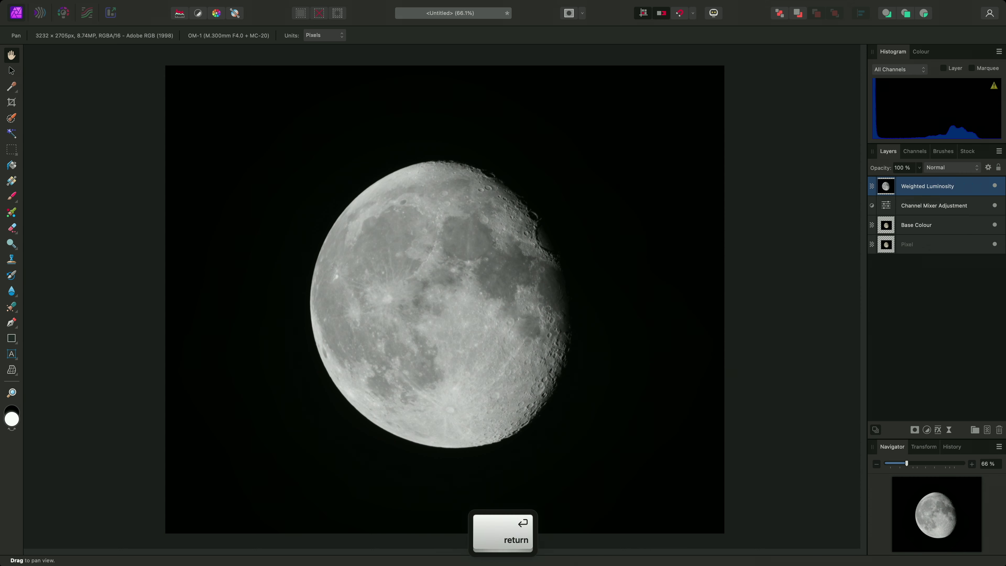
{"action": "left_click", "coordinate": [962, 208]}
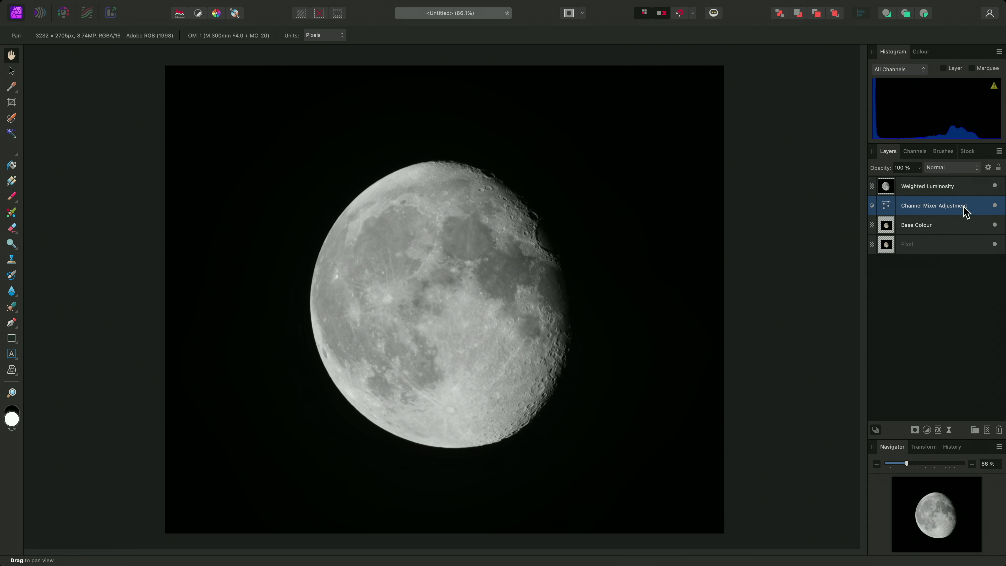
{"action": "key", "text": "Delete"}
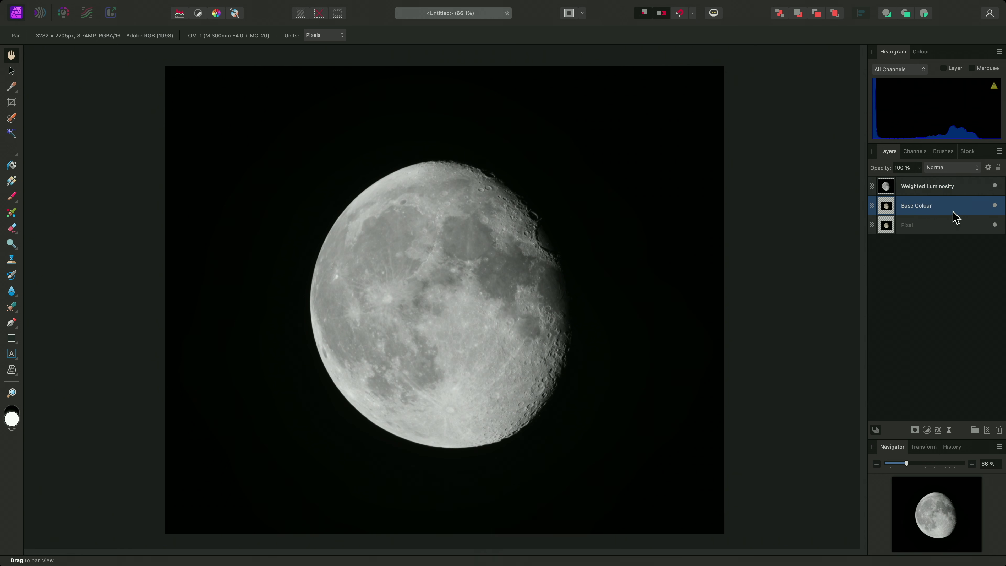
Set Weighted Luminosity to Luminosity blend mode and apply Auto Levels to Base Colour
{"action": "left_click", "coordinate": [946, 195]}
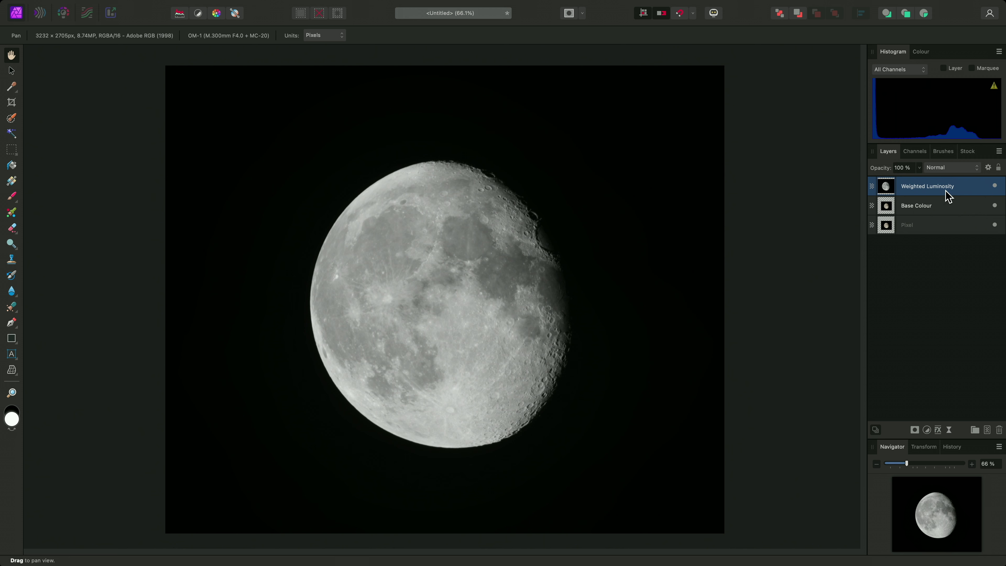
{"action": "left_click", "coordinate": [949, 168]}
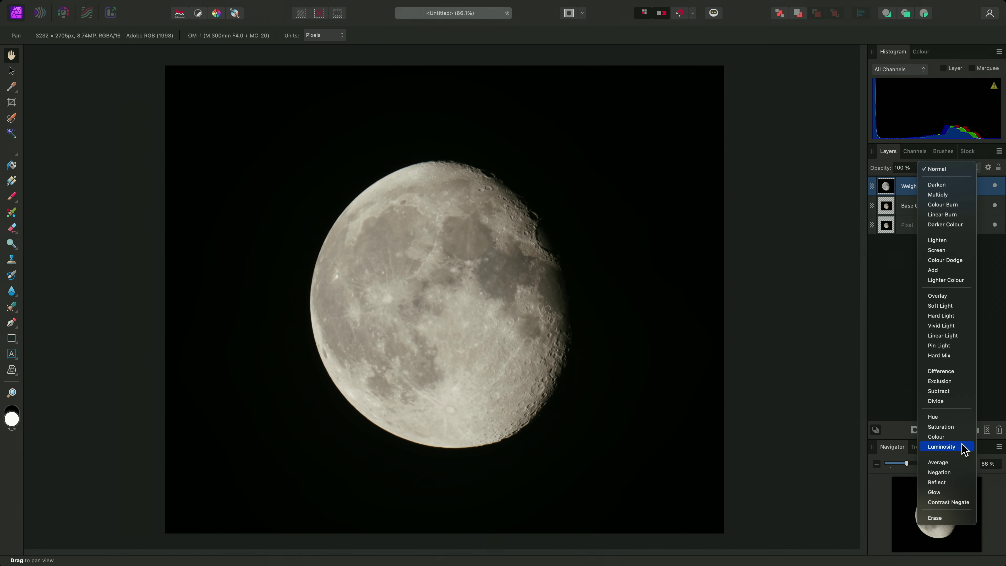
{"action": "left_click", "coordinate": [963, 449]}
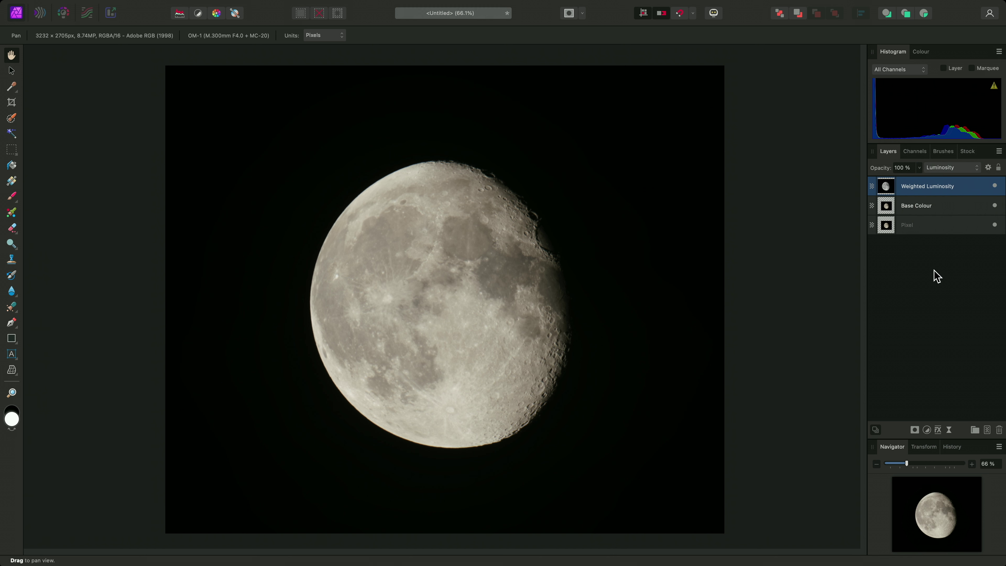
{"action": "left_click", "coordinate": [933, 210]}
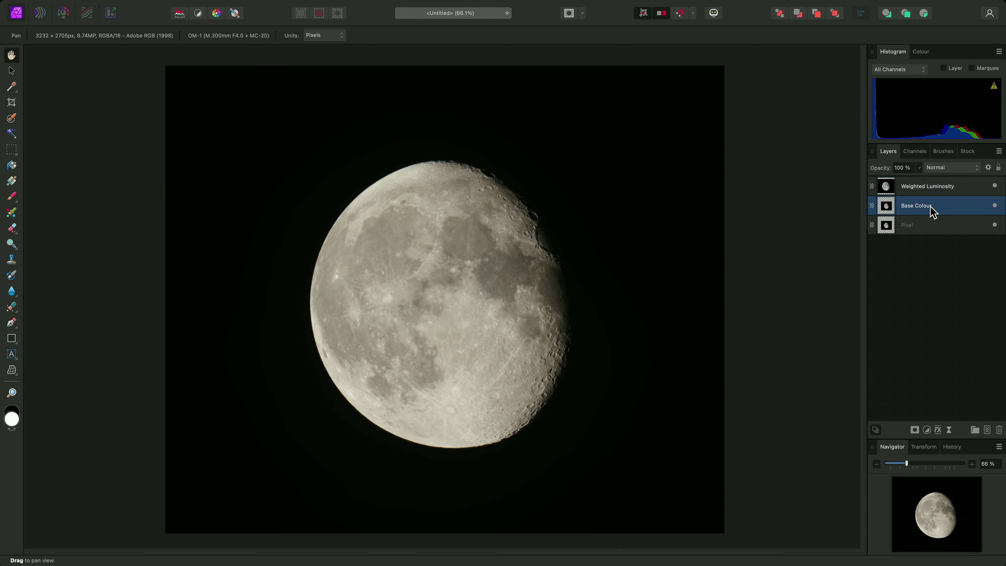
{"action": "left_click", "coordinate": [182, 19]}
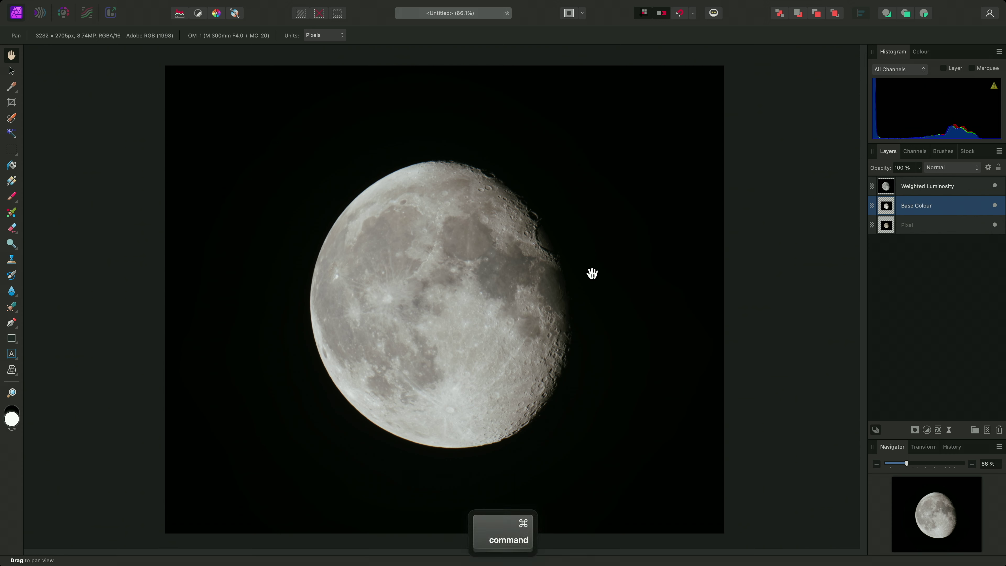
Add an HSL Shift adjustment above Base Colour with Saturation Shift at 40%
{"action": "key", "text": "super+u"}
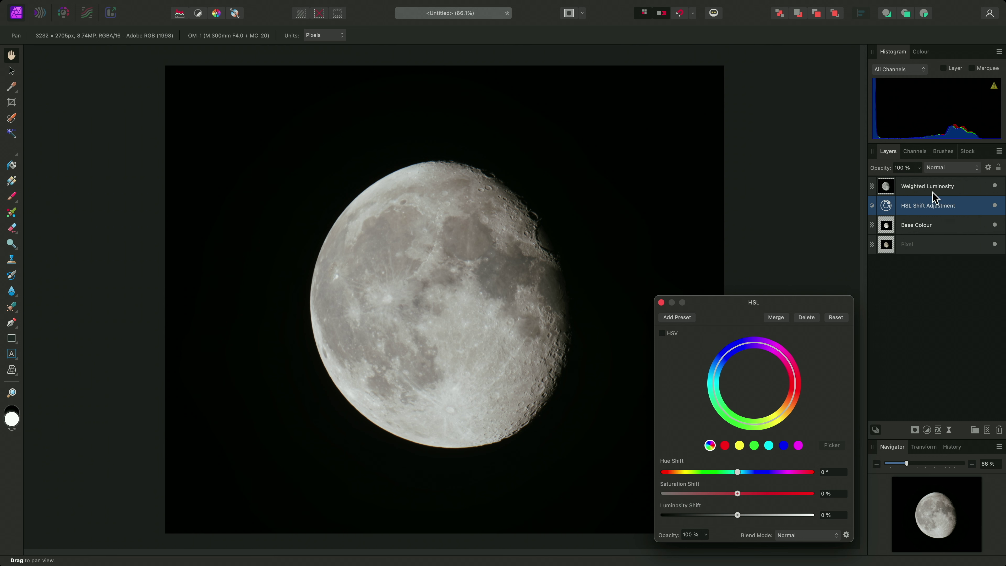
{"action": "left_click", "coordinate": [829, 494]}
{"action": "type", "text": "40"}
{"action": "key", "text": "Return"}
{"action": "left_click", "coordinate": [661, 303]}
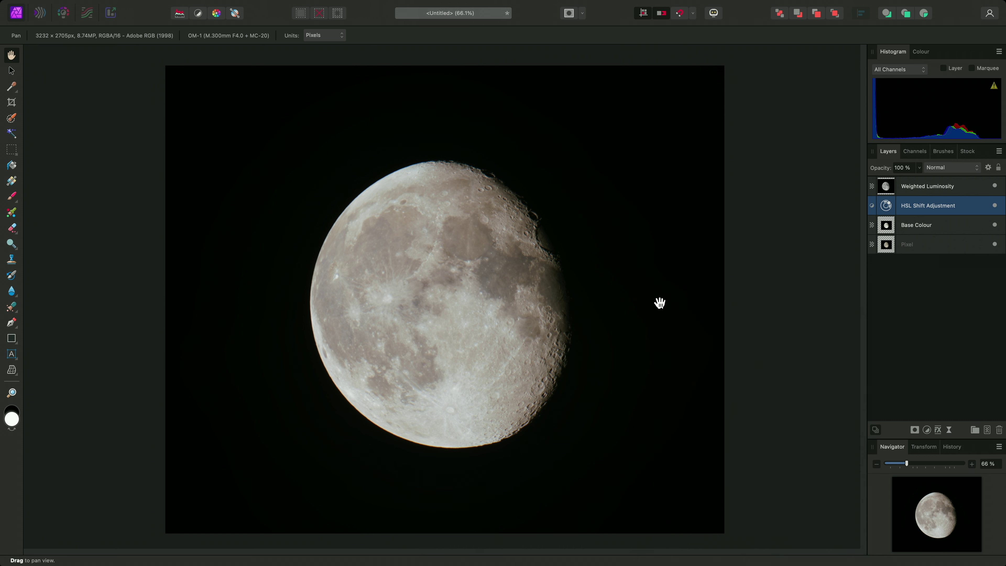
Duplicate the HSL layer, drop red saturation to -86% and set master saturation to 49%
{"action": "key", "text": "super+j"}
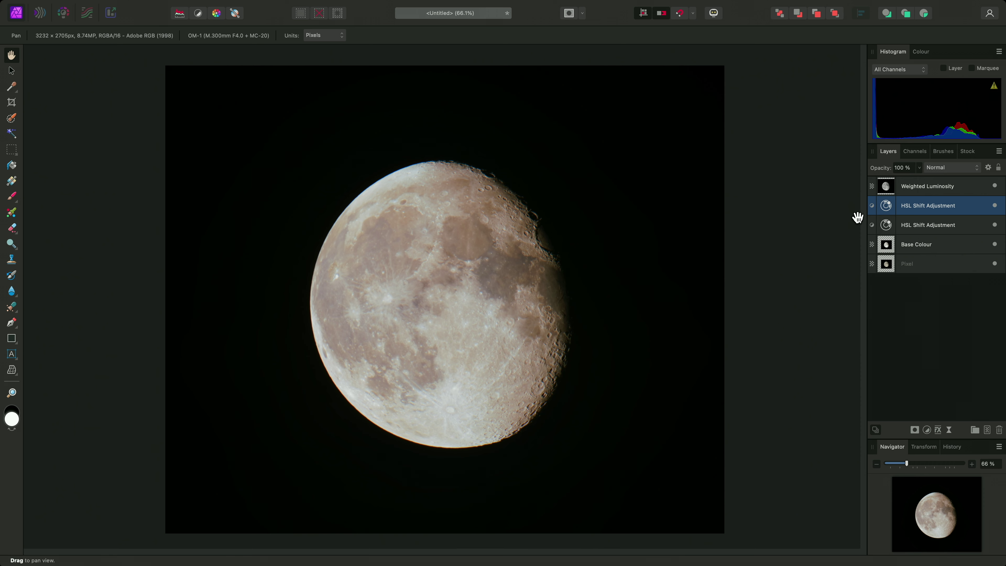
{"action": "double_click", "coordinate": [888, 215]}
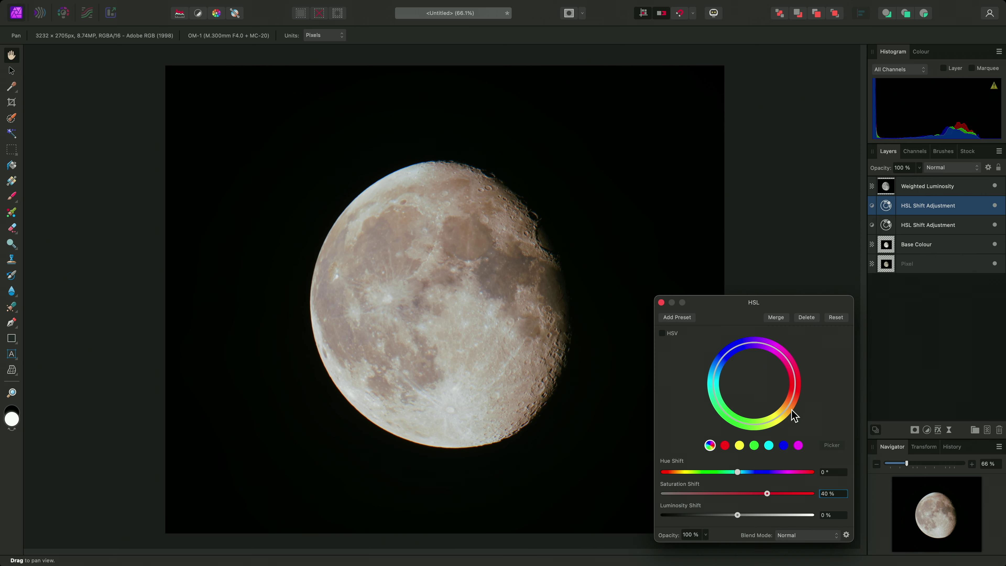
{"action": "left_click", "coordinate": [727, 446]}
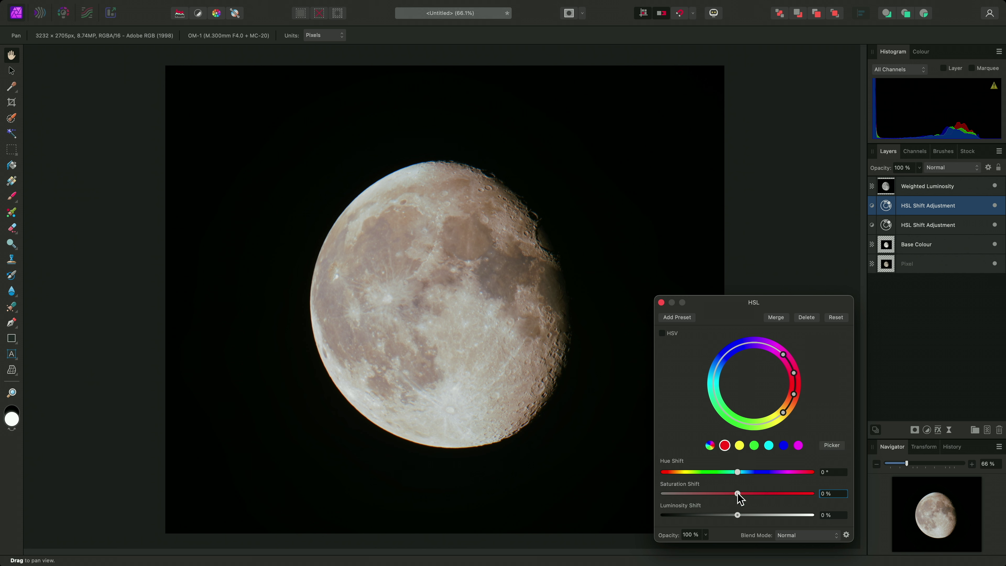
{"action": "left_click_drag", "start_coordinate": [738, 493], "coordinate": [672, 501]}
{"action": "left_click", "coordinate": [710, 446]}
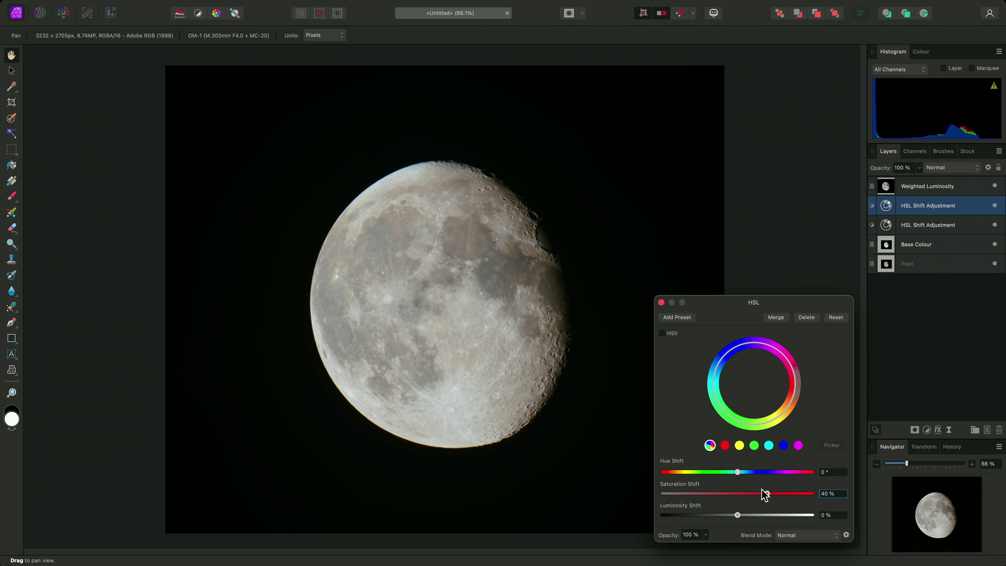
{"action": "left_click_drag", "start_coordinate": [766, 493], "coordinate": [787, 495]}
{"action": "left_click", "coordinate": [661, 302]}
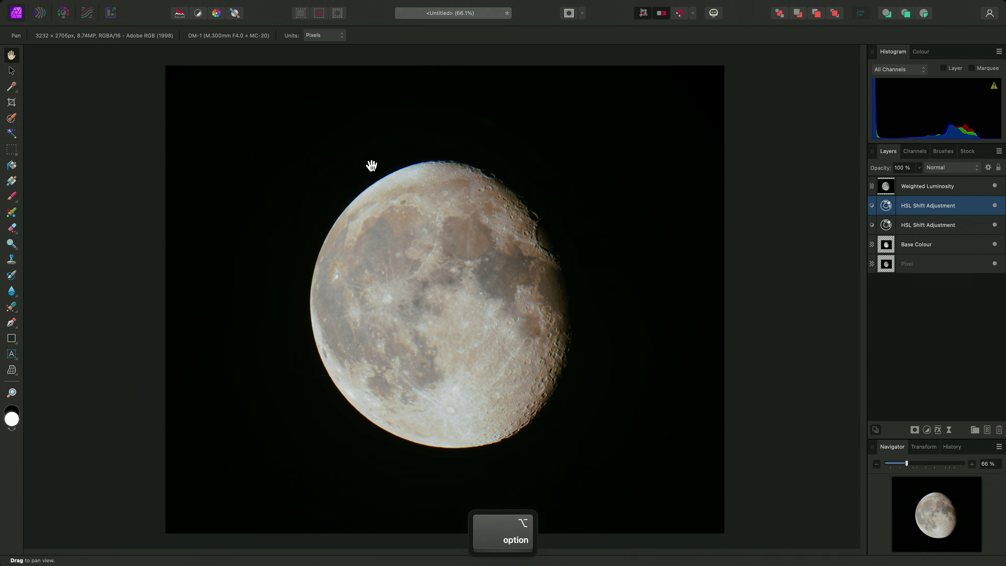
Add a Live Gaussian Blur filter to the Base Colour layer
{"action": "scroll", "coordinate": [373, 164], "scroll_direction": "up", "scroll_amount": 8, "text": "alt"}
{"action": "scroll", "coordinate": [439, 184], "scroll_direction": "up", "scroll_amount": 5}
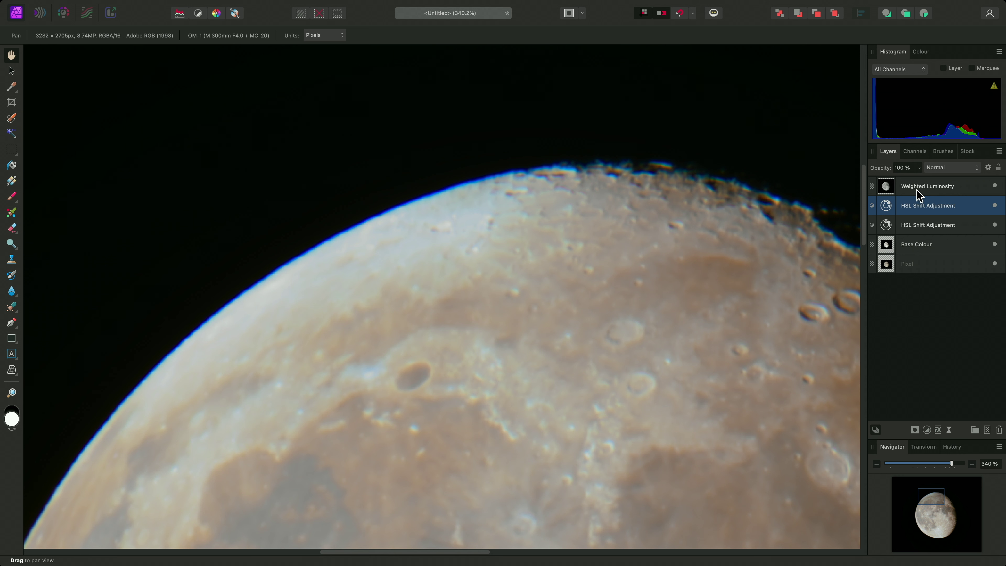
{"action": "left_click", "coordinate": [930, 248]}
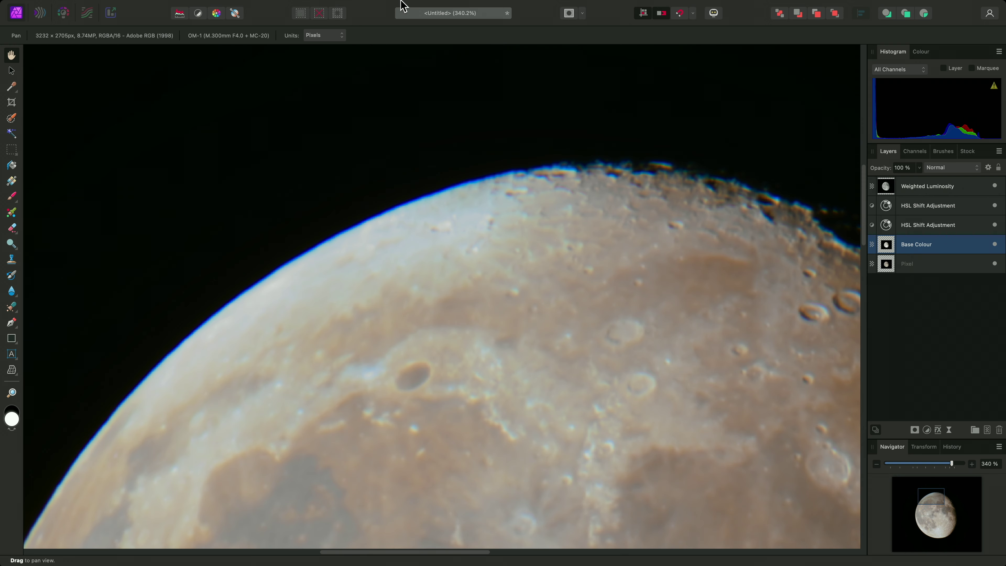
{"action": "left_click", "coordinate": [212, 6]}
{"action": "mouse_move", "coordinate": [299, 156]}
{"action": "mouse_move", "coordinate": [393, 154]}
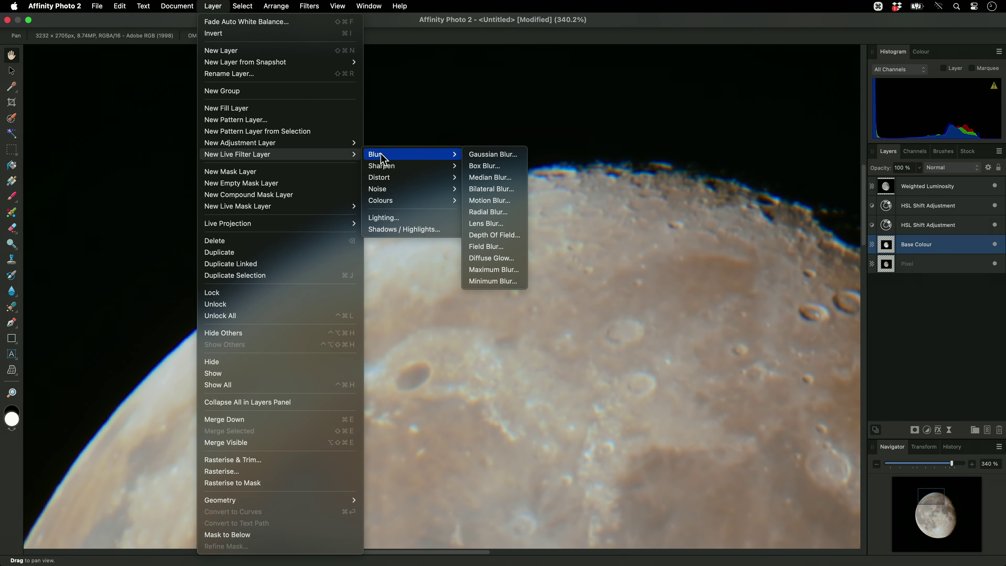
{"action": "left_click", "coordinate": [514, 156]}
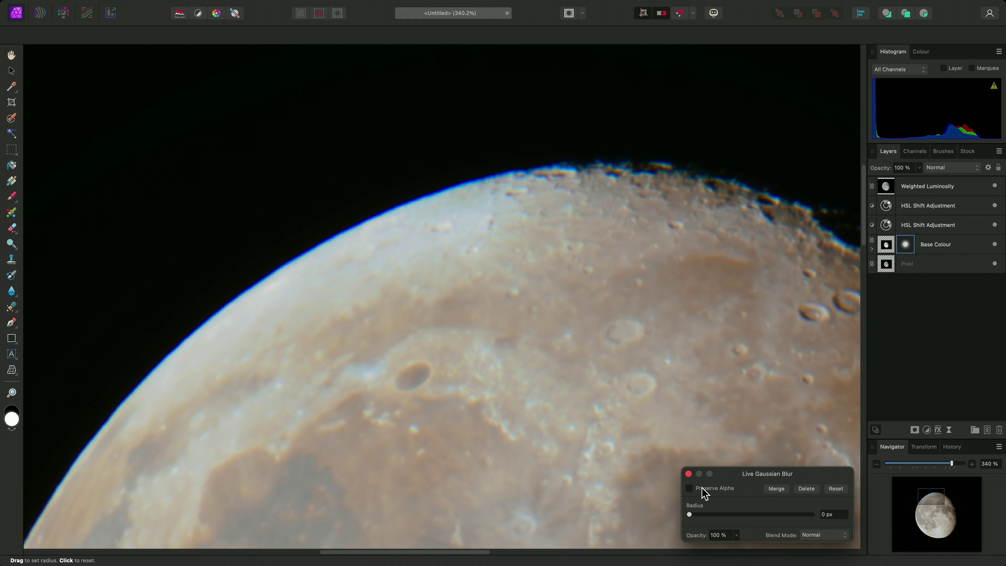
Set the blur radius to 13.1 px and confirm it sits nested under Base Colour
{"action": "left_click", "coordinate": [702, 515]}
{"action": "left_click_drag", "start_coordinate": [702, 515], "coordinate": [747, 518]}
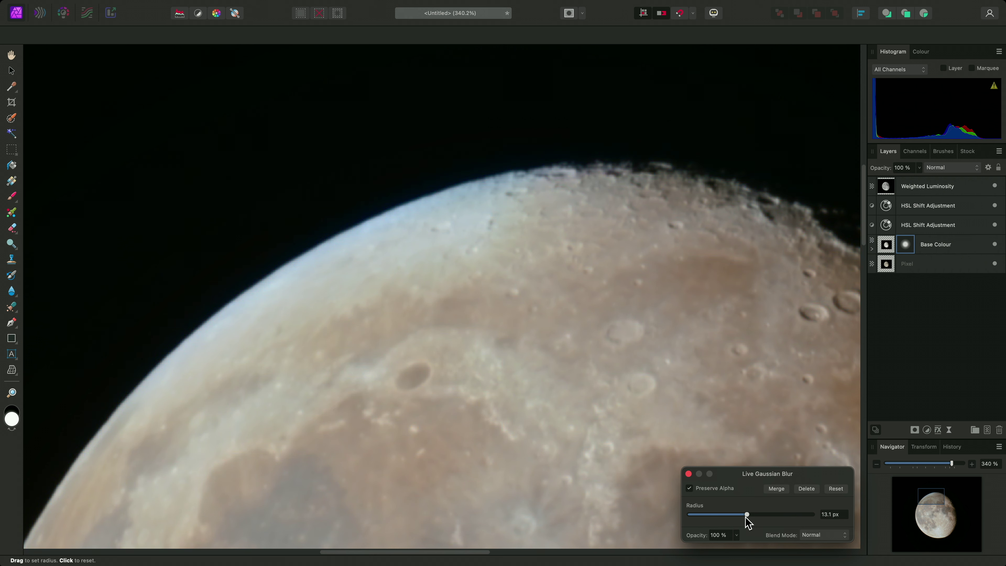
{"action": "left_click", "coordinate": [689, 473]}
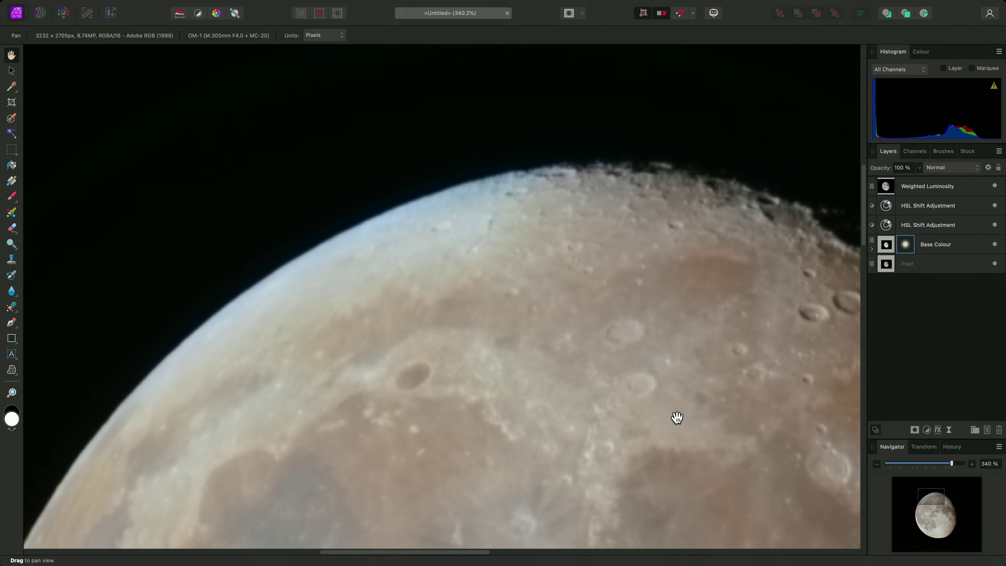
{"action": "left_click", "coordinate": [872, 249]}
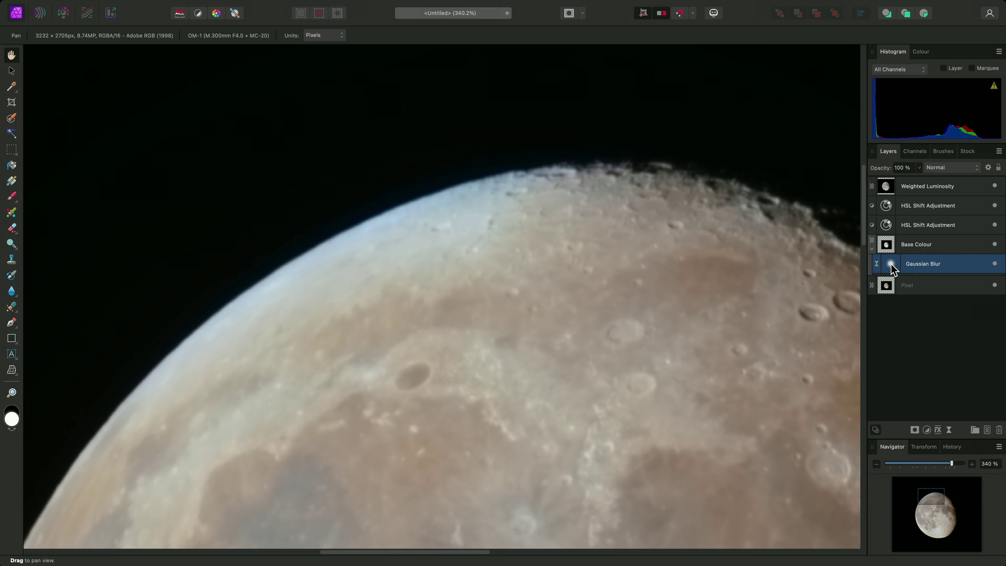
{"action": "left_click", "coordinate": [872, 250]}
{"action": "key", "text": "super+0"}
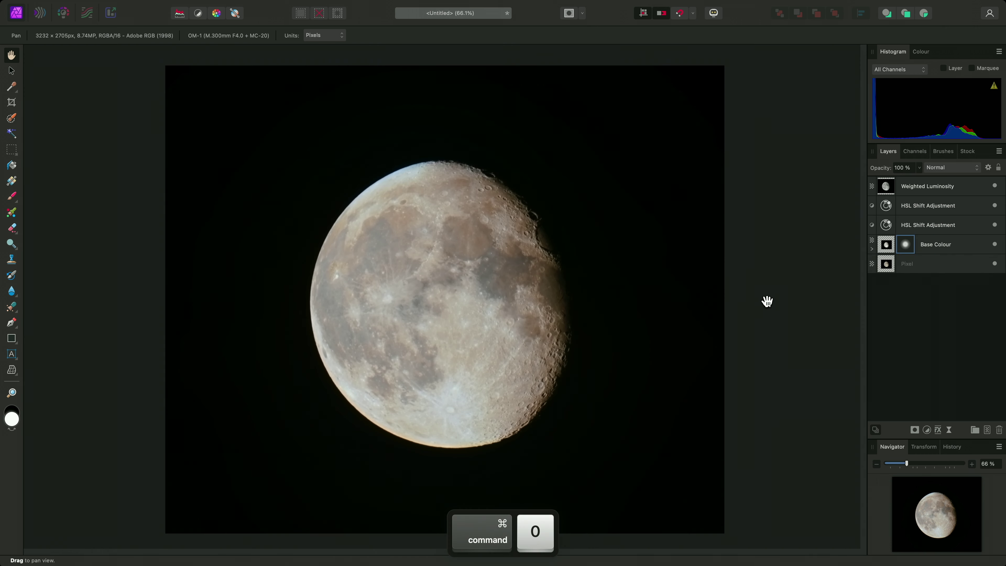
Add a live Sharpen > Clarity filter at 100% strength inside the Weighted Luminosity layer
{"action": "left_click", "coordinate": [956, 194]}
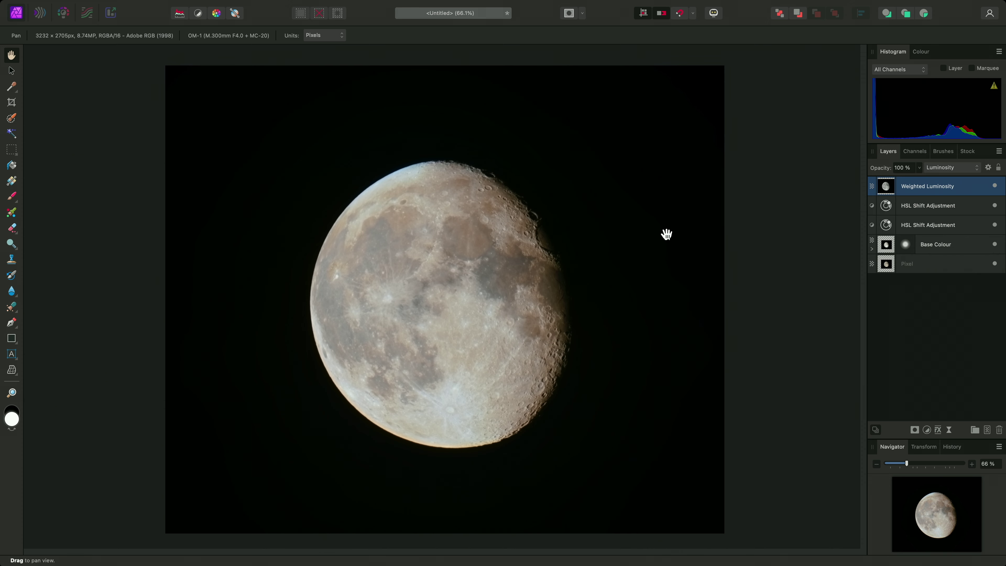
{"action": "mouse_move", "coordinate": [353, 5]}
{"action": "left_click", "coordinate": [213, 6]}
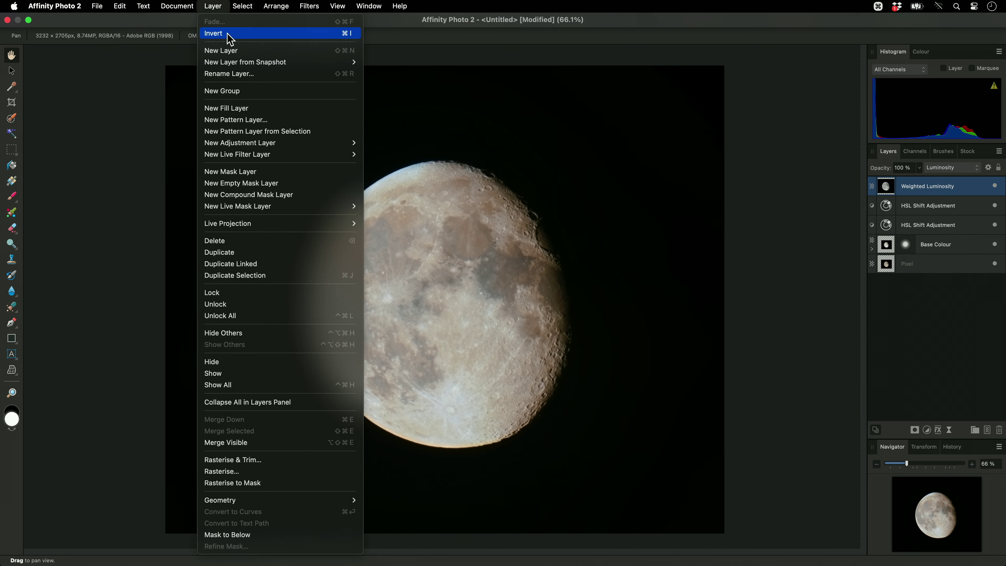
{"action": "mouse_move", "coordinate": [283, 155]}
{"action": "mouse_move", "coordinate": [437, 171]}
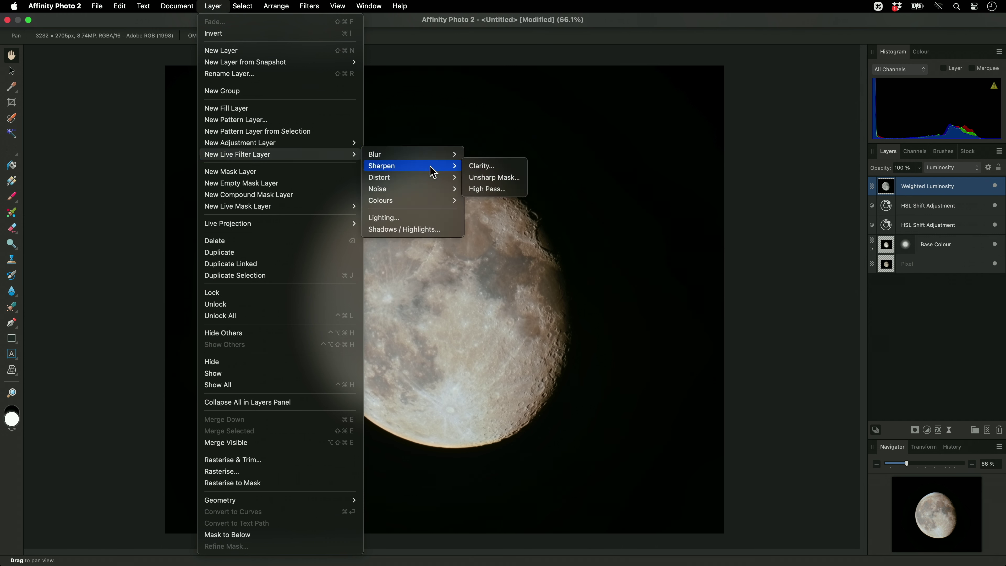
{"action": "left_click", "coordinate": [491, 165]}
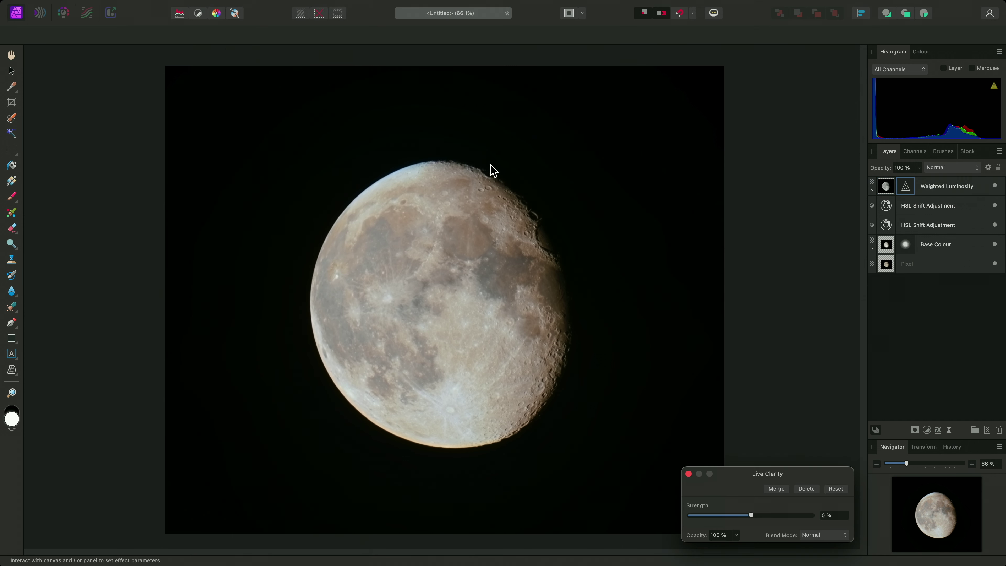
{"action": "left_click_drag", "start_coordinate": [751, 516], "coordinate": [847, 524]}
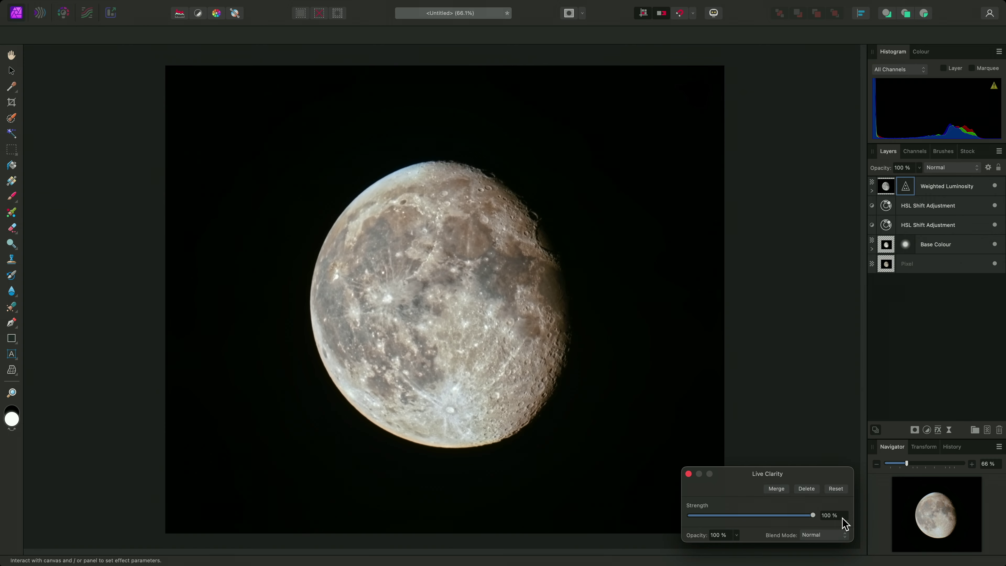
{"action": "left_click", "coordinate": [689, 474]}
Lower the bright-end Underlying Composition Ranges handle in Weighted Luminosity's Blend Options so it tapers over highlights
{"action": "scroll", "coordinate": [434, 353], "scroll_direction": "up", "scroll_amount": 10}
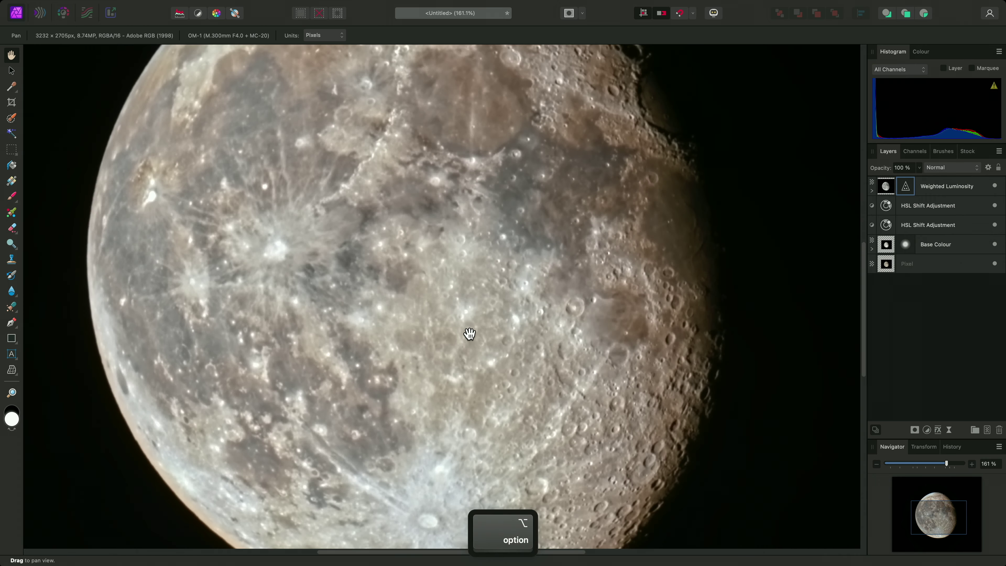
{"action": "scroll", "coordinate": [495, 356], "scroll_direction": "up", "scroll_amount": 1}
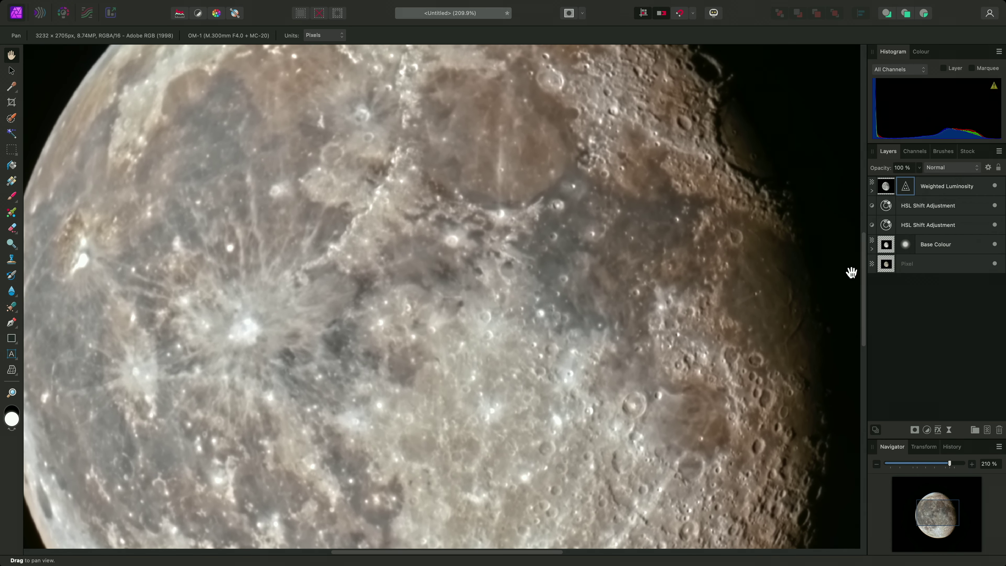
{"action": "left_click", "coordinate": [988, 168]}
{"action": "left_click_drag", "start_coordinate": [621, 167], "coordinate": [290, 68]}
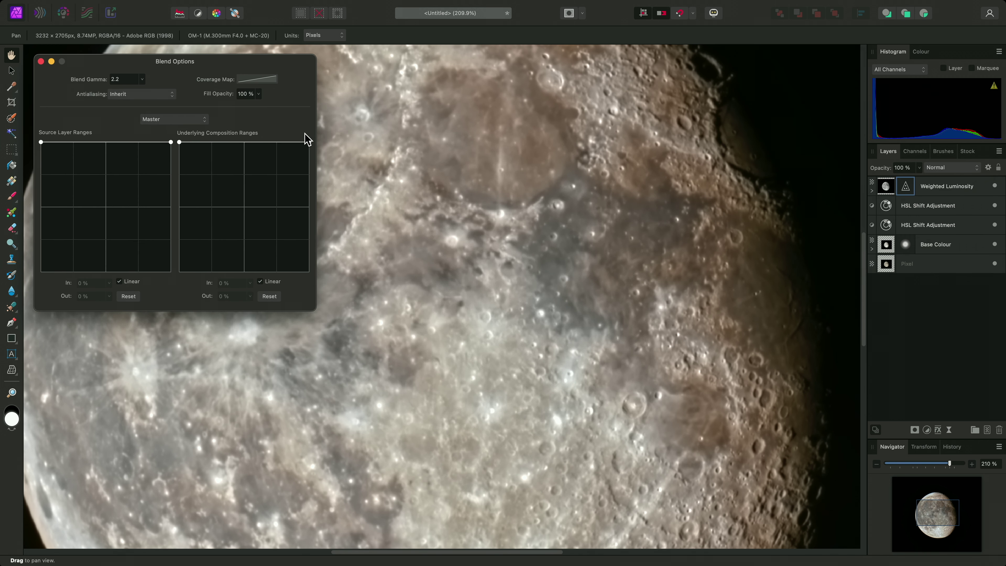
{"action": "left_click_drag", "start_coordinate": [307, 142], "coordinate": [323, 226]}
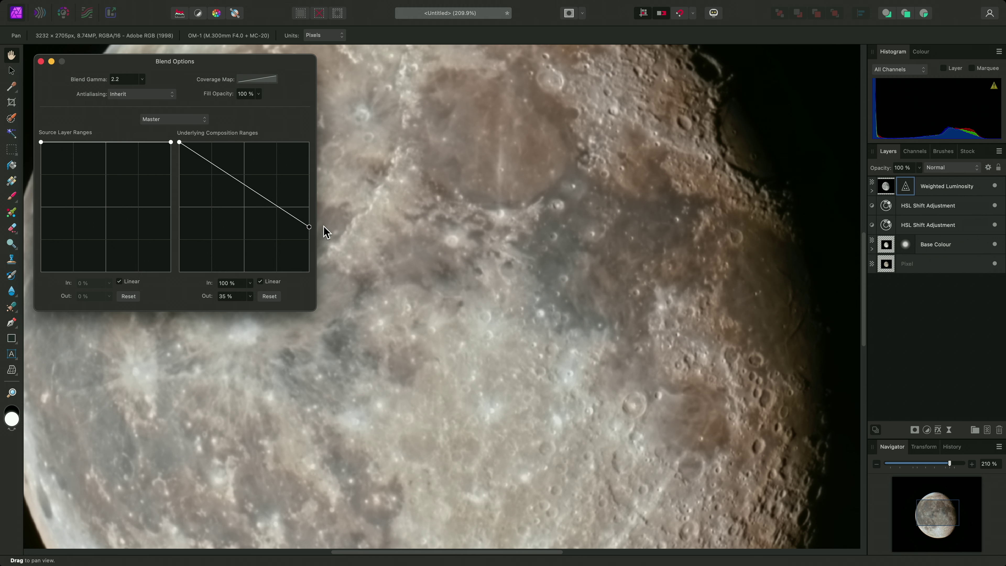
{"action": "left_click", "coordinate": [41, 61]}
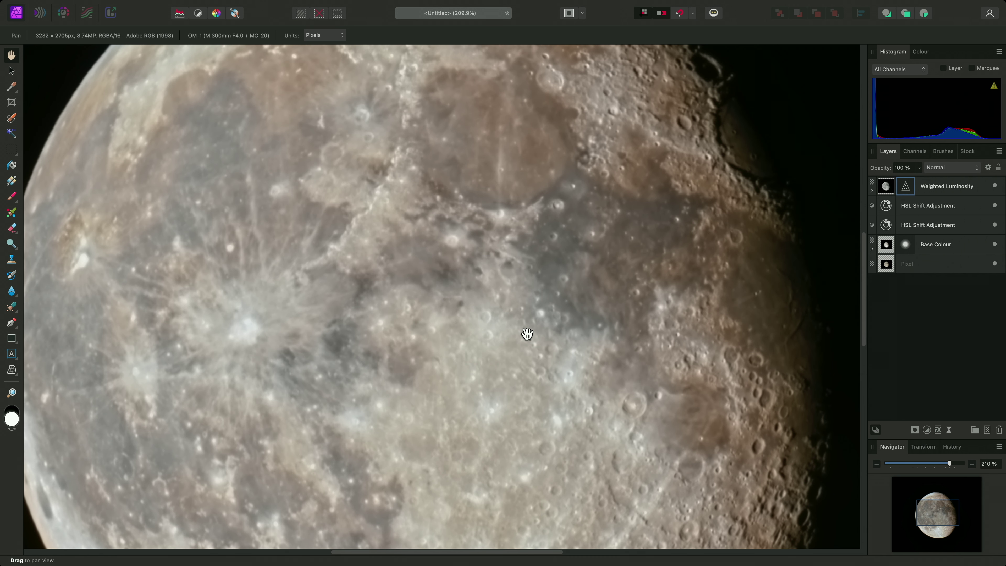
At 100% zoom, add a live High Pass filter layer with a 2 px radius
{"action": "key", "text": "super+1"}
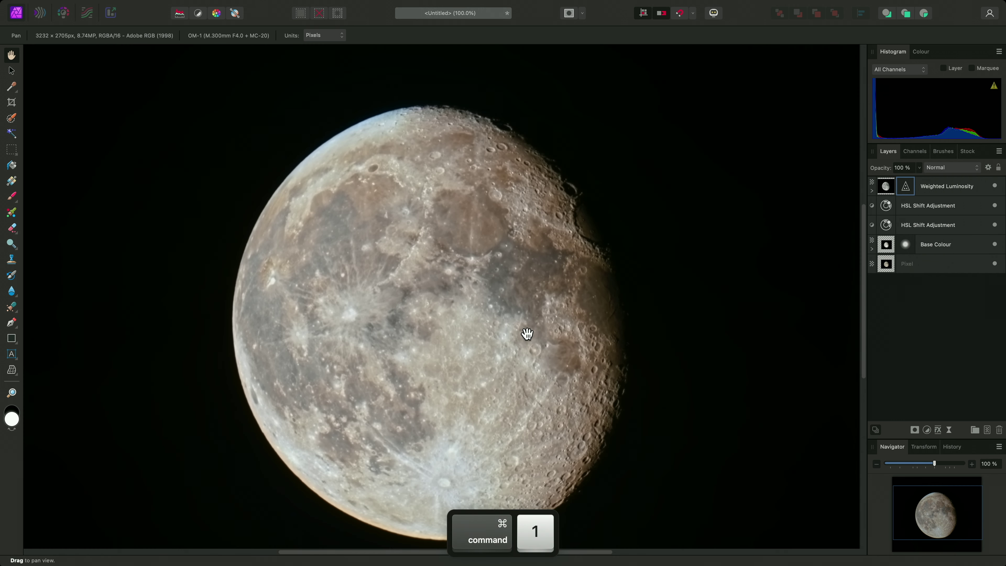
{"action": "left_click_drag", "start_coordinate": [527, 335], "coordinate": [546, 319]}
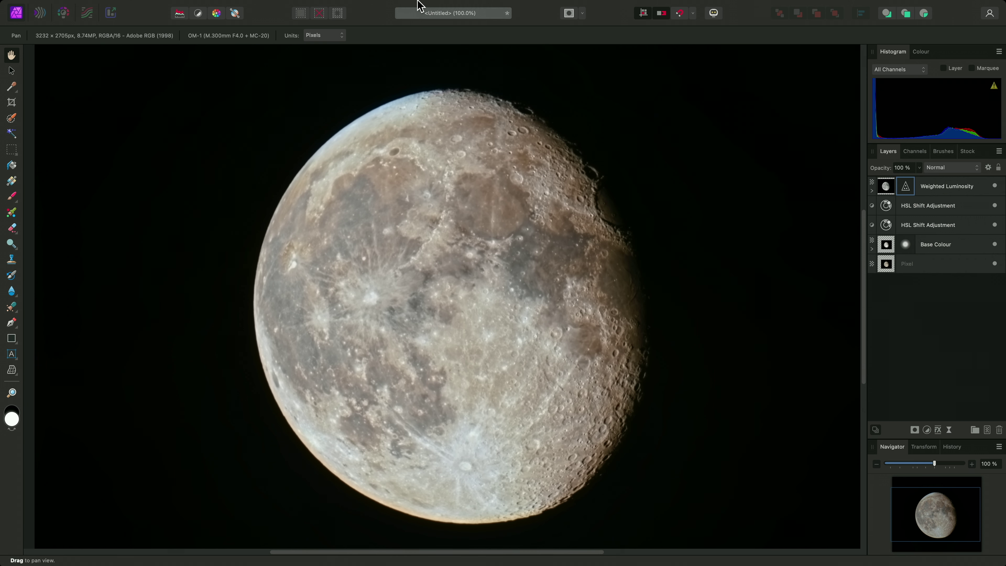
{"action": "left_click", "coordinate": [222, 6]}
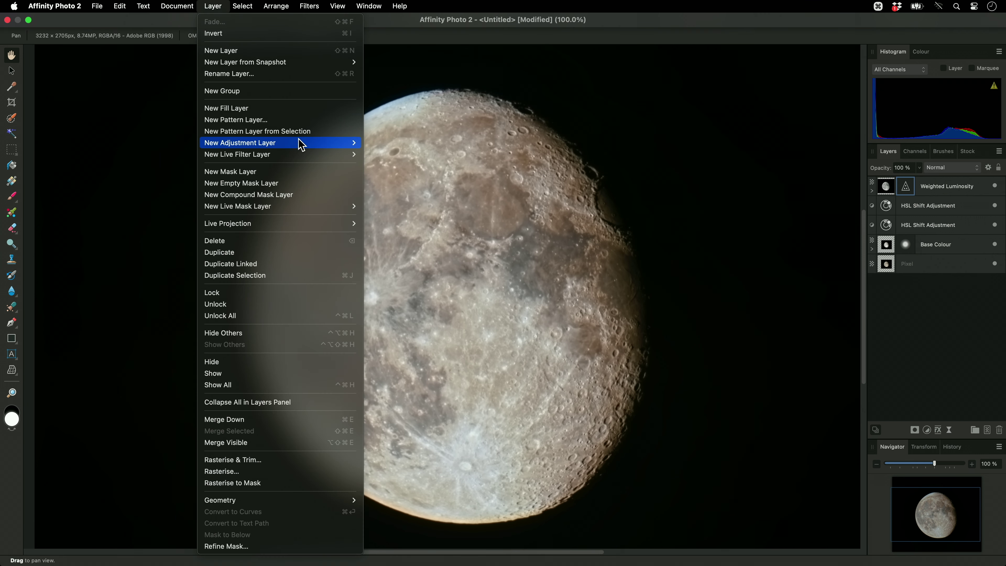
{"action": "mouse_move", "coordinate": [301, 155]}
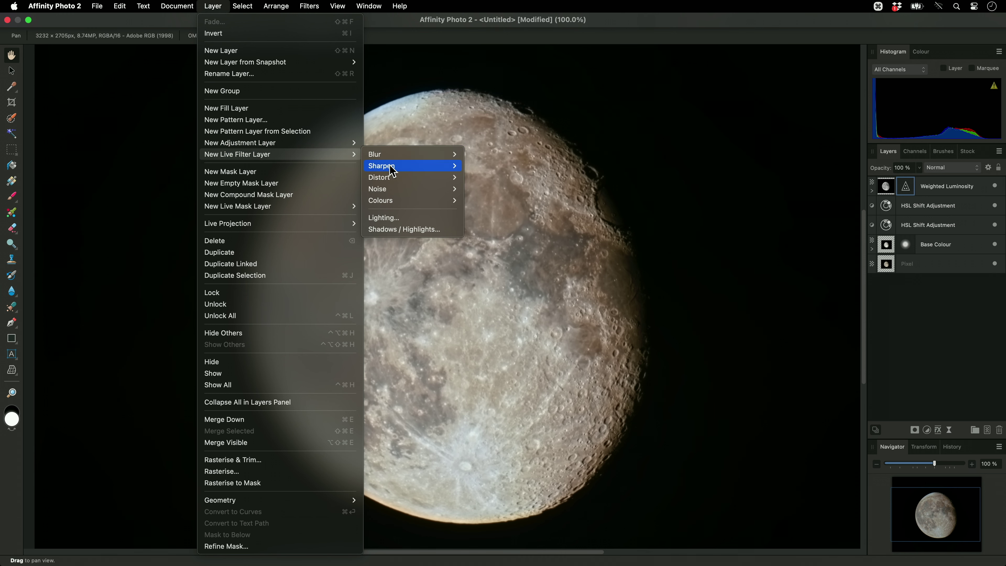
{"action": "mouse_move", "coordinate": [408, 168]}
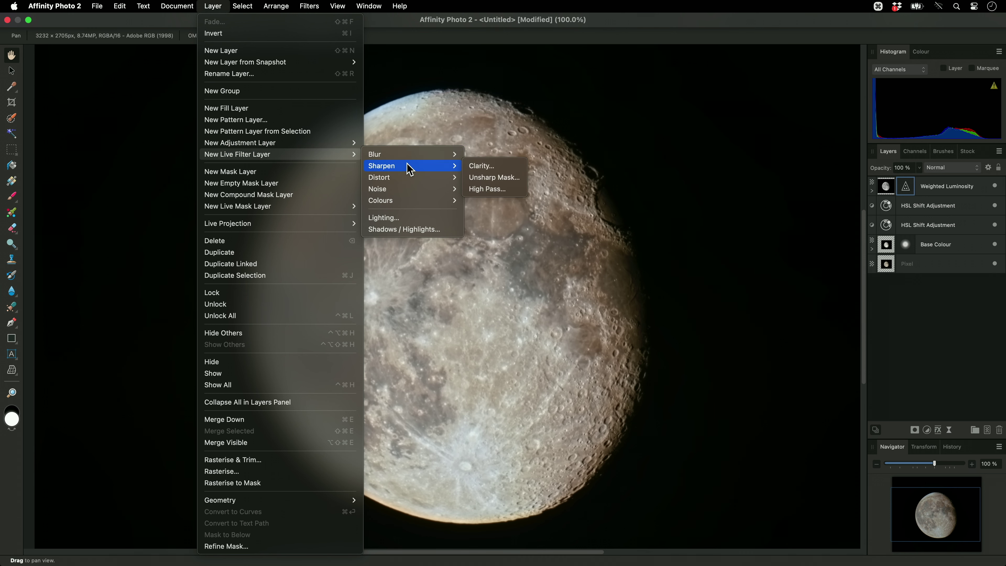
{"action": "left_click", "coordinate": [523, 190]}
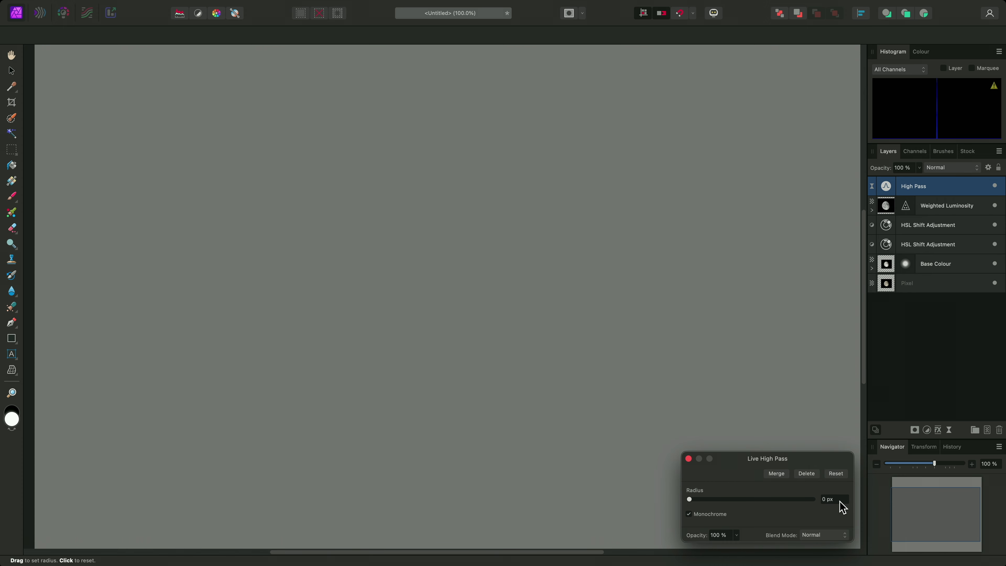
{"action": "left_click", "coordinate": [831, 499]}
{"action": "type", "text": "2"}
{"action": "key", "text": "Return"}
{"action": "left_click", "coordinate": [689, 459]}
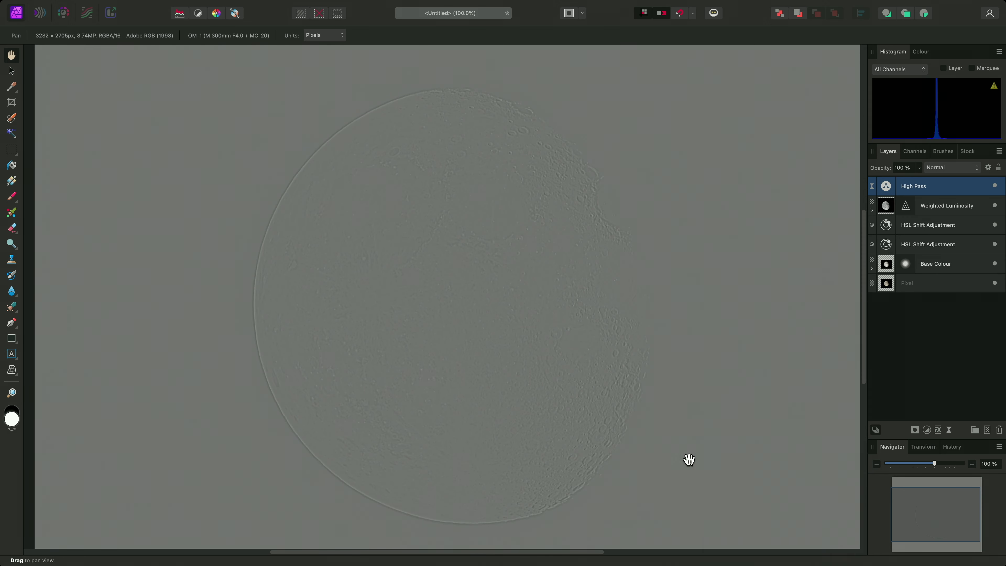
Blend the High Pass layer as Soft Light and duplicate it with Cmd+J
{"action": "left_click", "coordinate": [959, 168]}
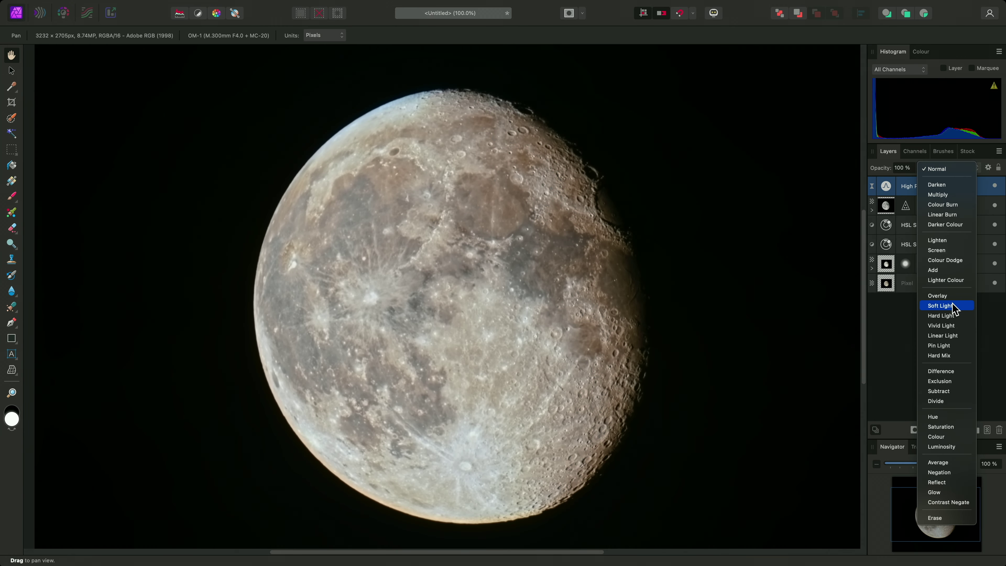
{"action": "left_click", "coordinate": [955, 307]}
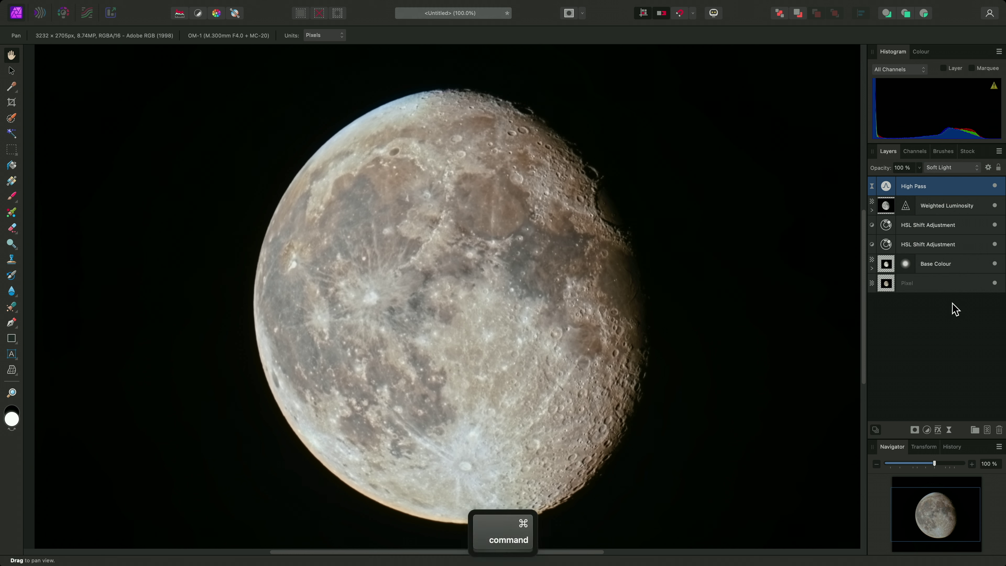
{"action": "key", "text": "super+j"}
{"action": "key", "text": "super+j"}
{"action": "key", "text": "super+j"}
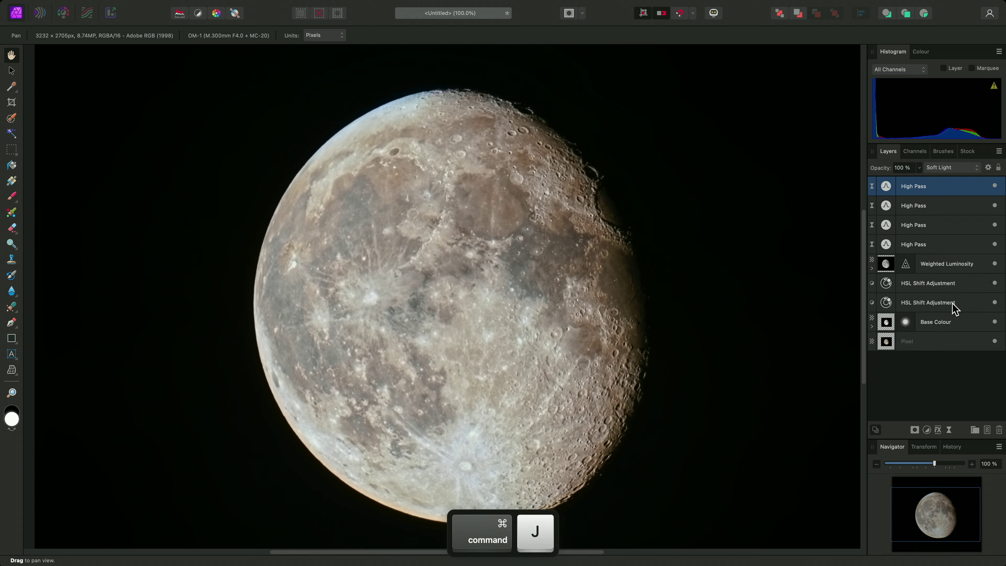
{"action": "key", "text": "super+j"}
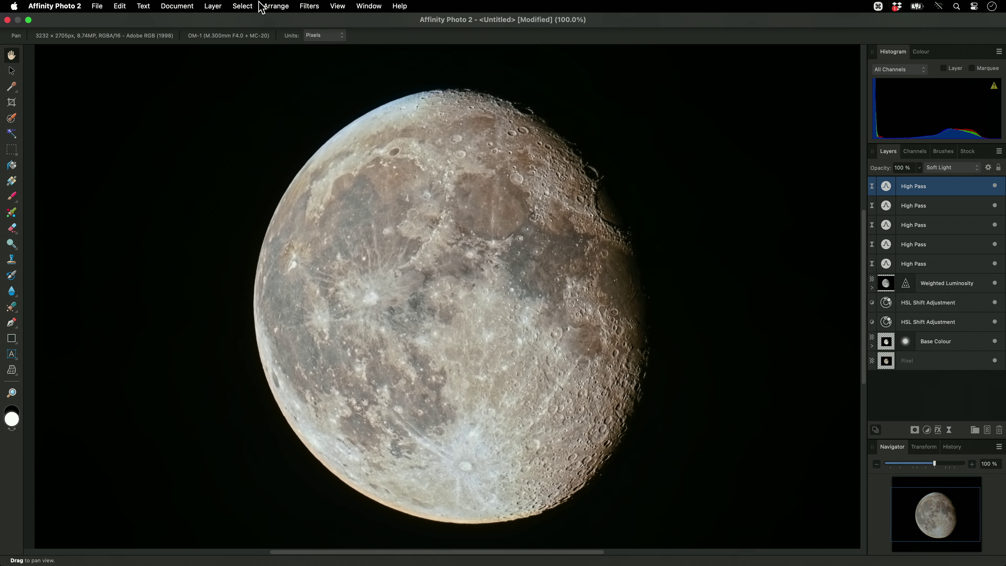
Add a live Unsharp Mask filter layer with Radius 1 px and Factor 1
{"action": "left_click", "coordinate": [210, 5]}
{"action": "mouse_move", "coordinate": [301, 154]}
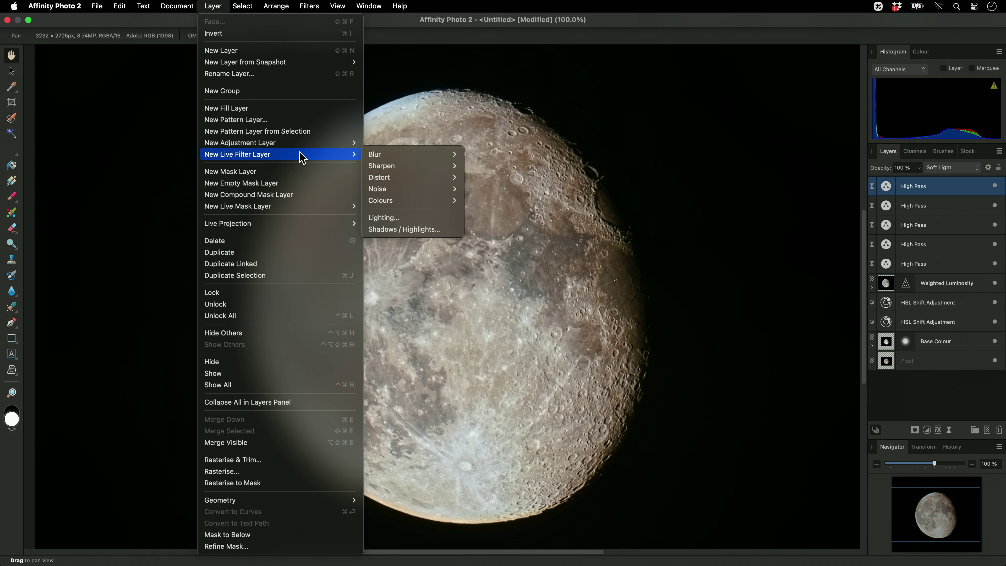
{"action": "mouse_move", "coordinate": [447, 170]}
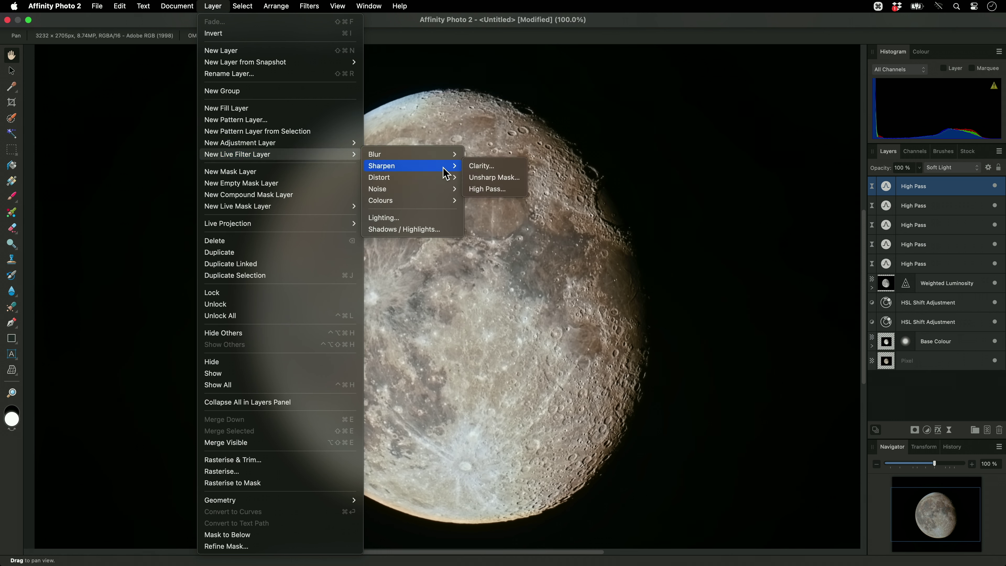
{"action": "left_click", "coordinate": [514, 182]}
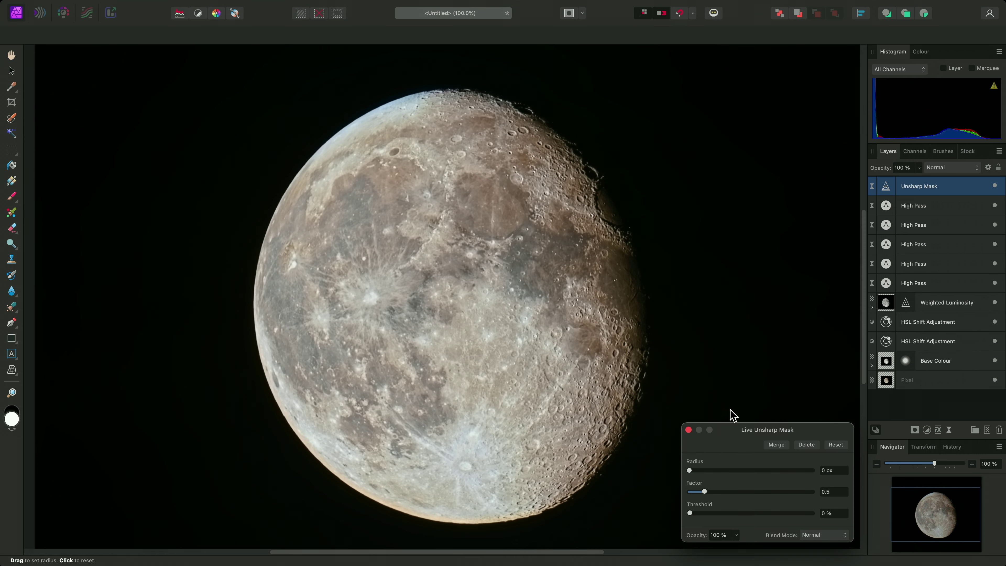
{"action": "left_click", "coordinate": [832, 470]}
{"action": "type", "text": "1"}
{"action": "key", "text": "Return"}
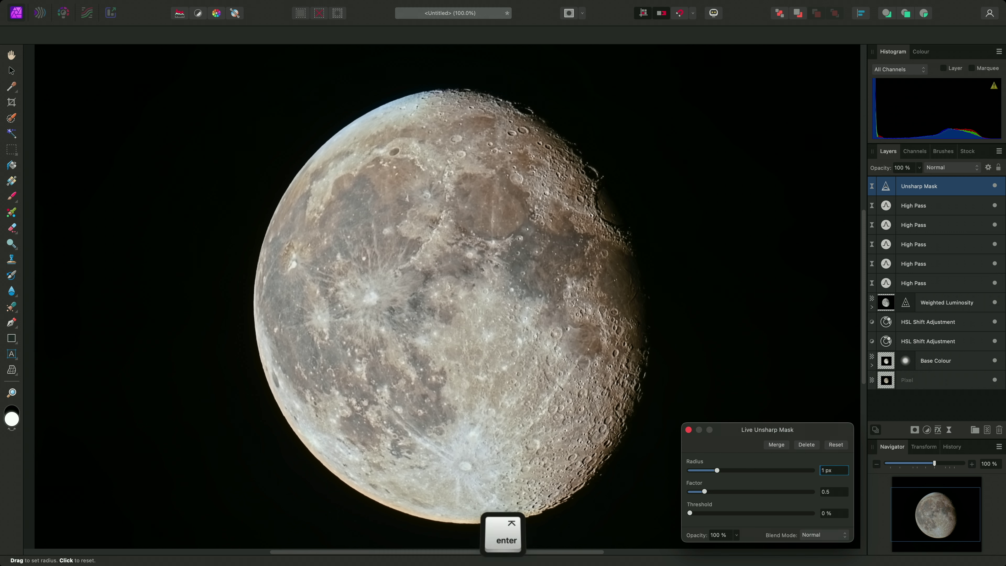
{"action": "left_click", "coordinate": [826, 492]}
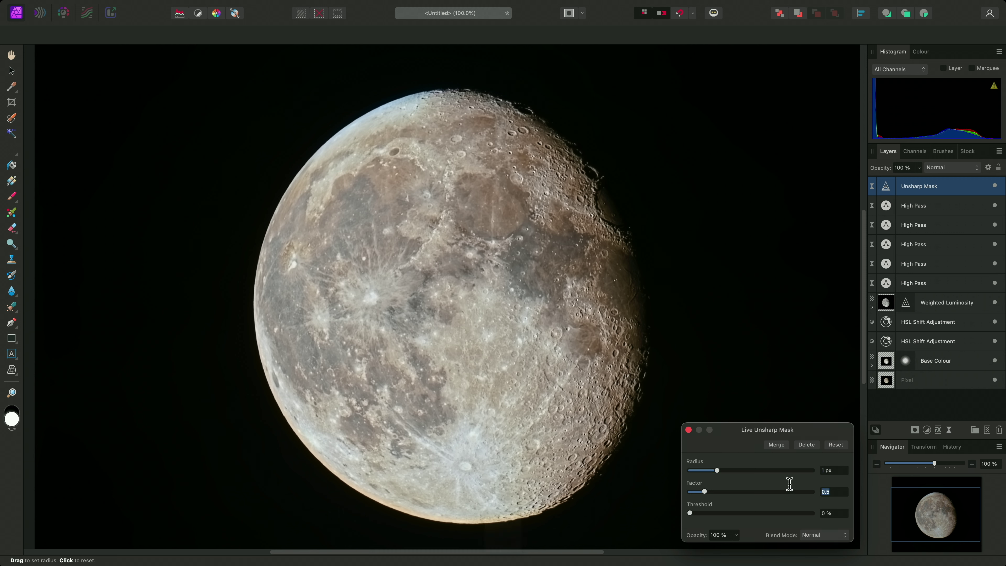
{"action": "type", "text": "1"}
{"action": "key", "text": "Return"}
{"action": "left_click", "coordinate": [689, 430]}
Frame the moon's limb and select both HSL Shift Adjustment layers together
{"action": "left_click_drag", "start_coordinate": [444, 157], "coordinate": [524, 269]}
{"action": "scroll", "coordinate": [455, 208], "scroll_direction": "up", "scroll_amount": 5}
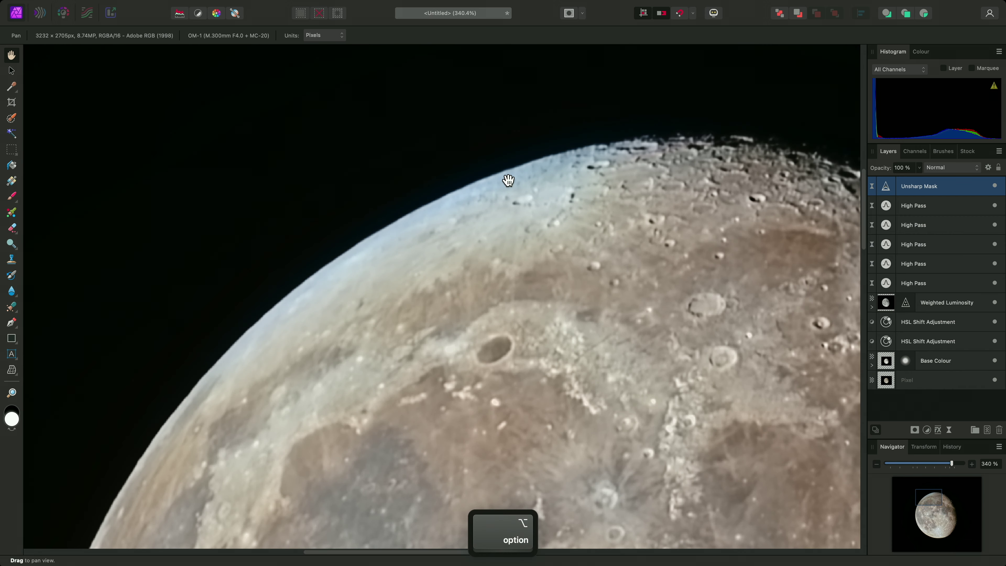
{"action": "scroll", "coordinate": [427, 353], "scroll_direction": "down", "scroll_amount": 4}
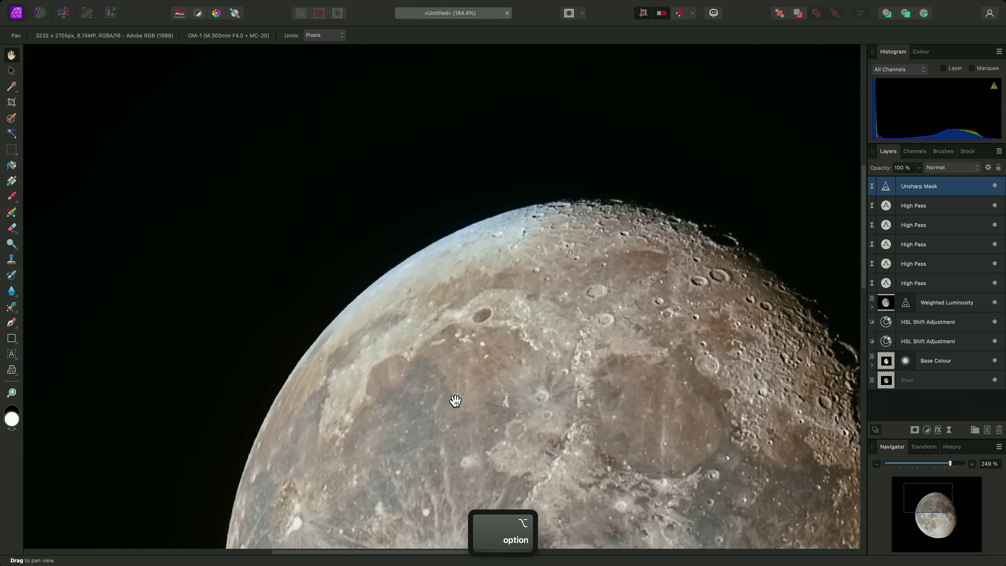
{"action": "scroll", "coordinate": [494, 176], "scroll_direction": "down", "scroll_amount": 3}
{"action": "scroll", "coordinate": [449, 207], "scroll_direction": "up", "scroll_amount": 6}
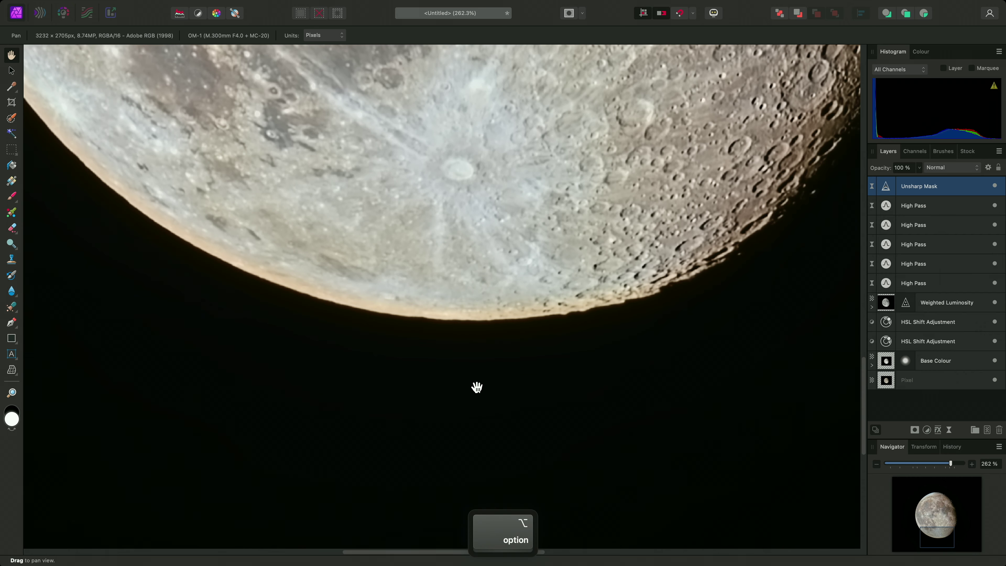
{"action": "left_click_drag", "start_coordinate": [215, 227], "coordinate": [432, 317]}
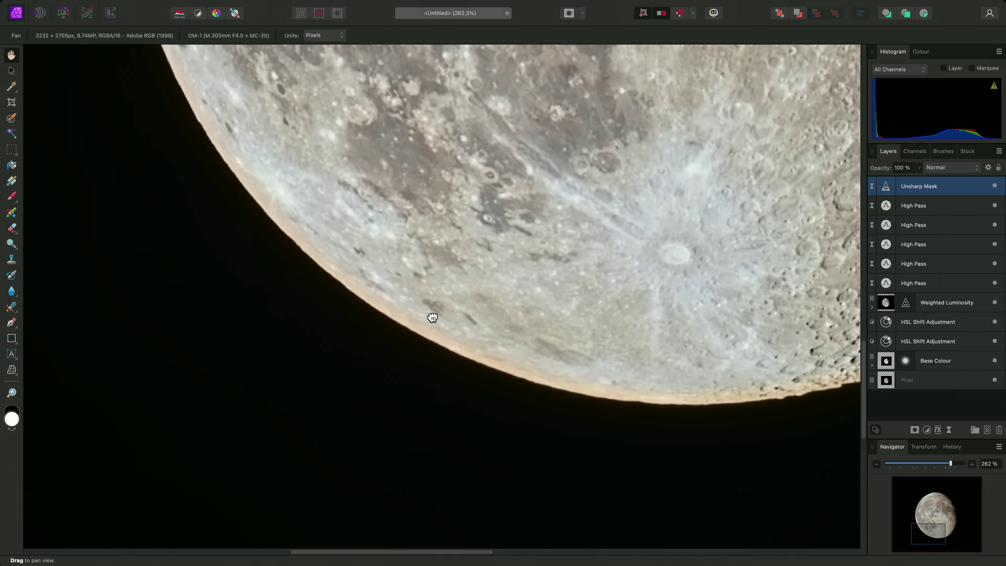
{"action": "left_click", "coordinate": [950, 324]}
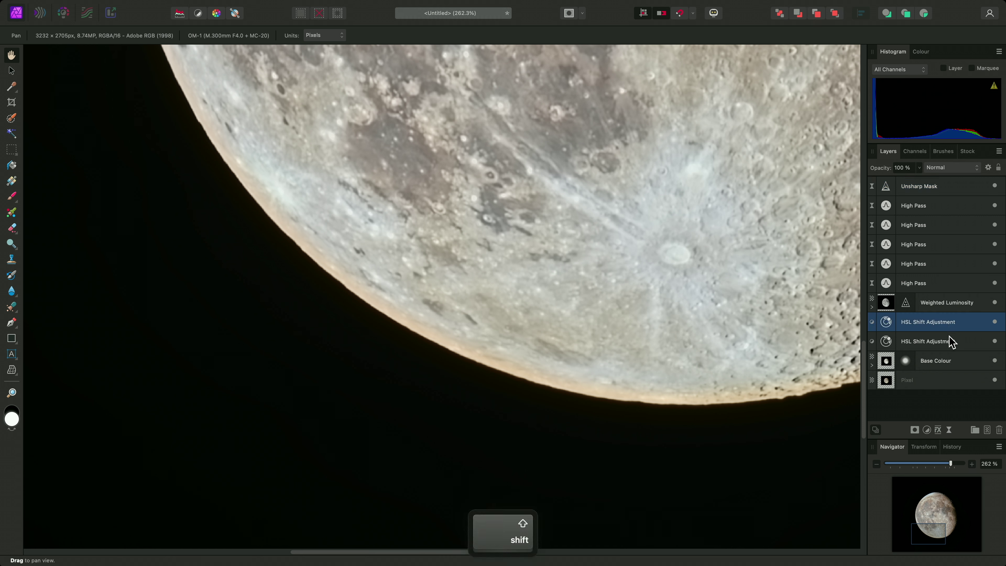
{"action": "left_click", "coordinate": [951, 344], "text": "shift"}
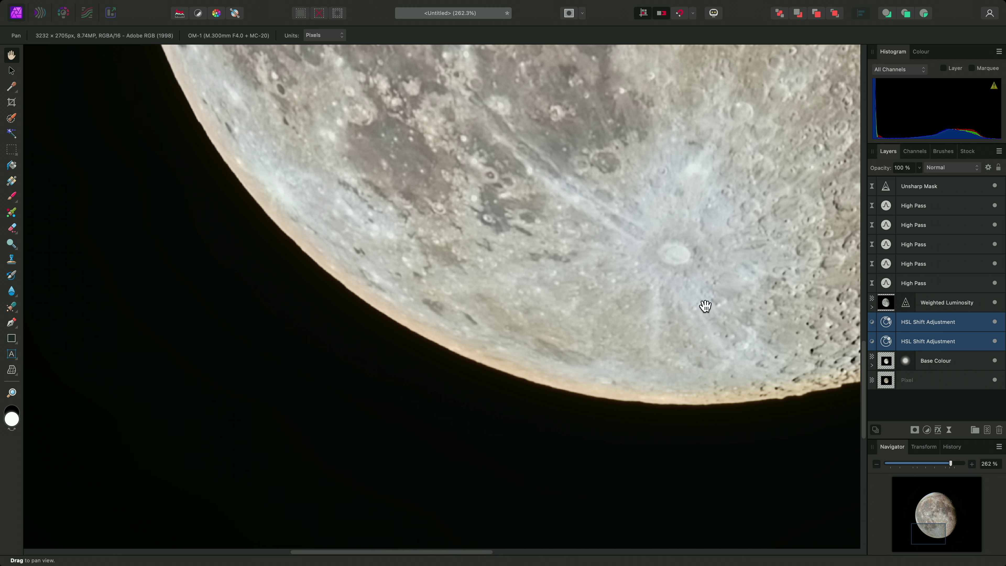
Paint out the lower and upper-left limb with a 0% hardness, ~196 px brush
{"action": "key", "text": "b"}
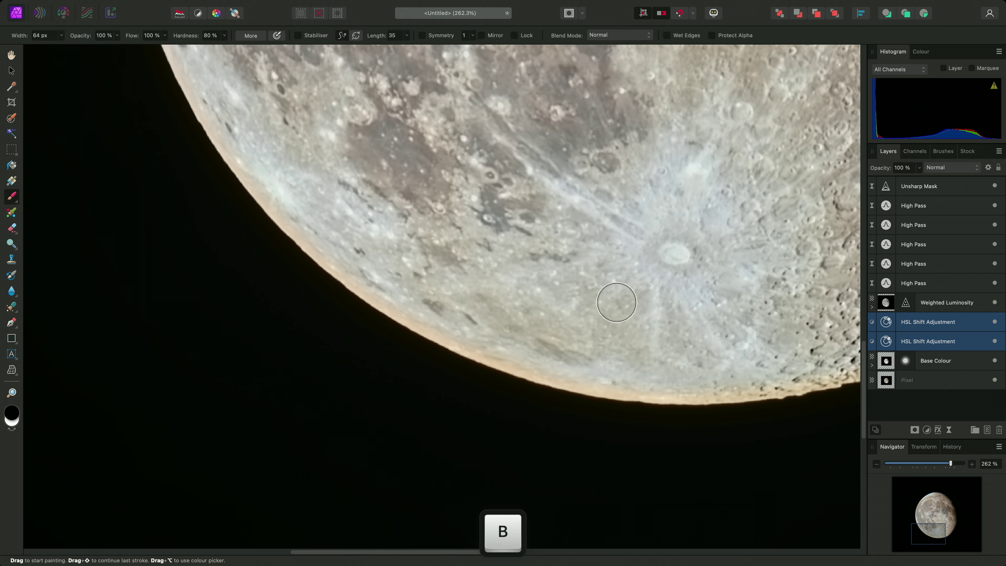
{"action": "left_click", "coordinate": [224, 35]}
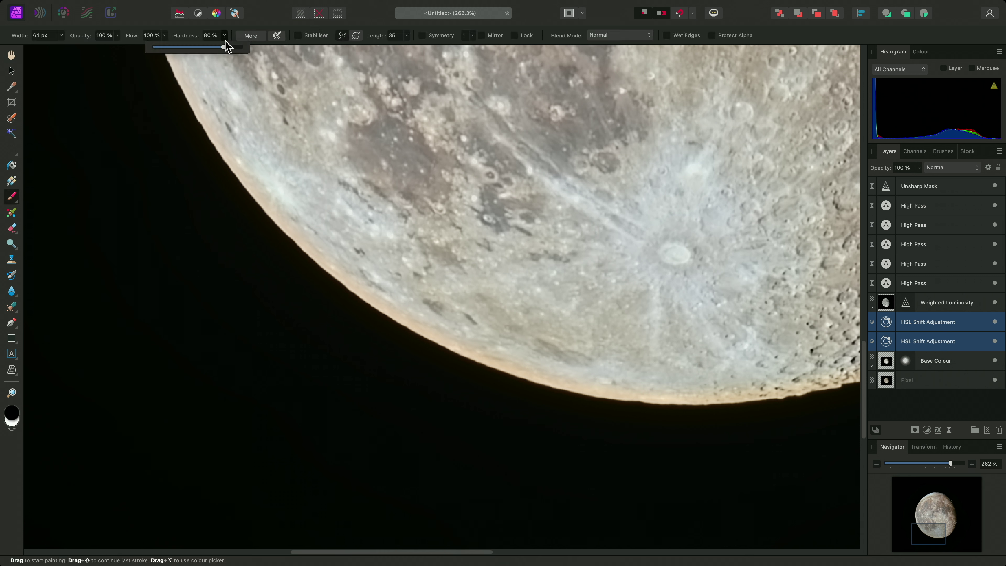
{"action": "left_click_drag", "start_coordinate": [225, 46], "coordinate": [148, 48]}
{"action": "key", "text": "bracketright"}
{"action": "key", "text": "bracketright"}
{"action": "key", "text": "bracketright"}
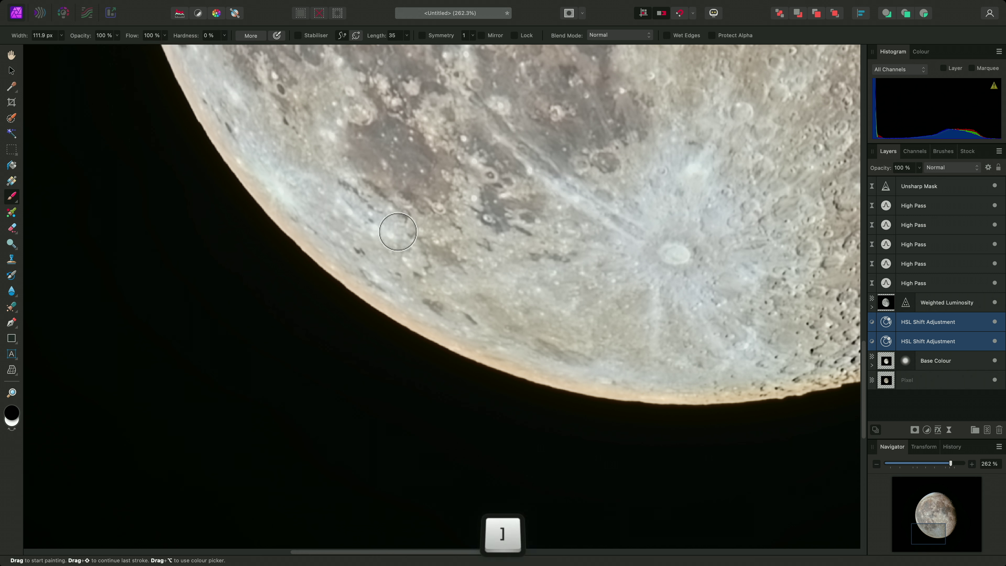
{"action": "key", "text": "bracketright"}
{"action": "key", "text": "bracketright"}
{"action": "key", "text": "bracketright"}
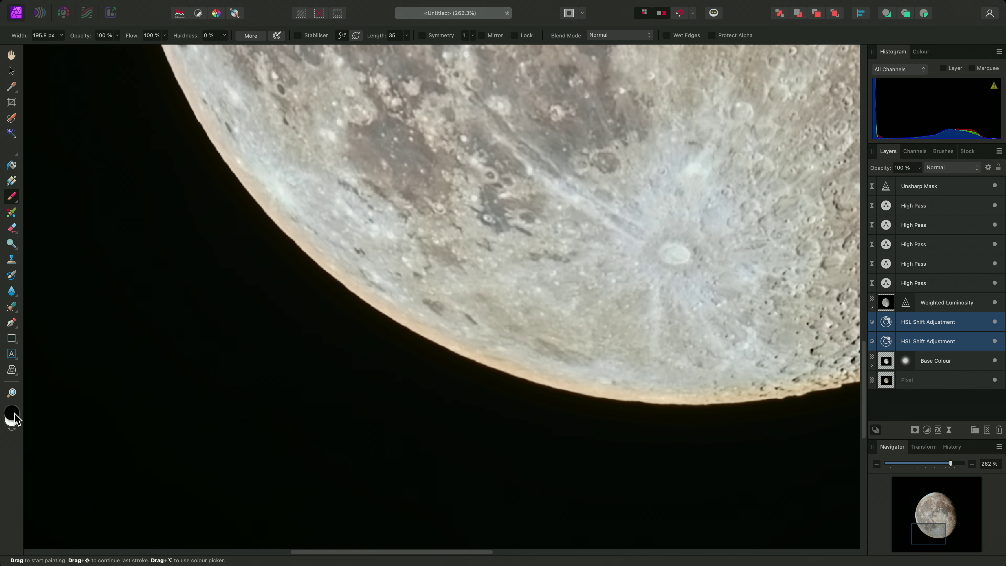
{"action": "mouse_move", "coordinate": [181, 88]}
{"action": "left_mouse_down"}
{"action": "mouse_move", "coordinate": [307, 241]}
{"action": "mouse_move", "coordinate": [476, 353]}
{"action": "mouse_move", "coordinate": [668, 395]}
{"action": "mouse_move", "coordinate": [780, 389]}
{"action": "mouse_move", "coordinate": [449, 420]}
{"action": "left_mouse_up"}
{"action": "scroll", "coordinate": [394, 274], "scroll_direction": "down", "scroll_amount": 5}
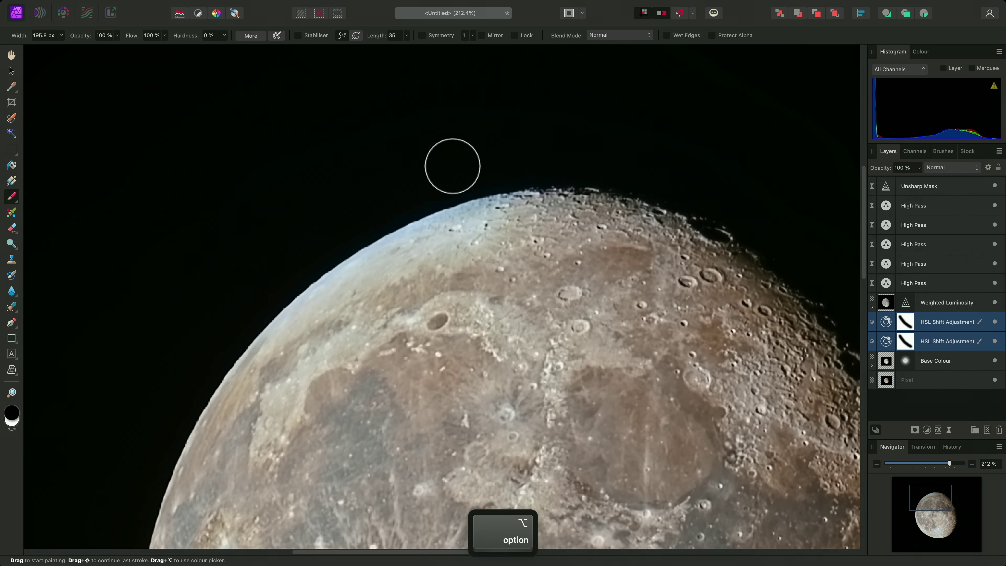
{"action": "mouse_move", "coordinate": [452, 166]}
{"action": "left_mouse_down"}
{"action": "mouse_move", "coordinate": [509, 204]}
{"action": "mouse_move", "coordinate": [369, 243]}
{"action": "mouse_move", "coordinate": [257, 318]}
{"action": "mouse_move", "coordinate": [201, 403]}
{"action": "left_mouse_up"}
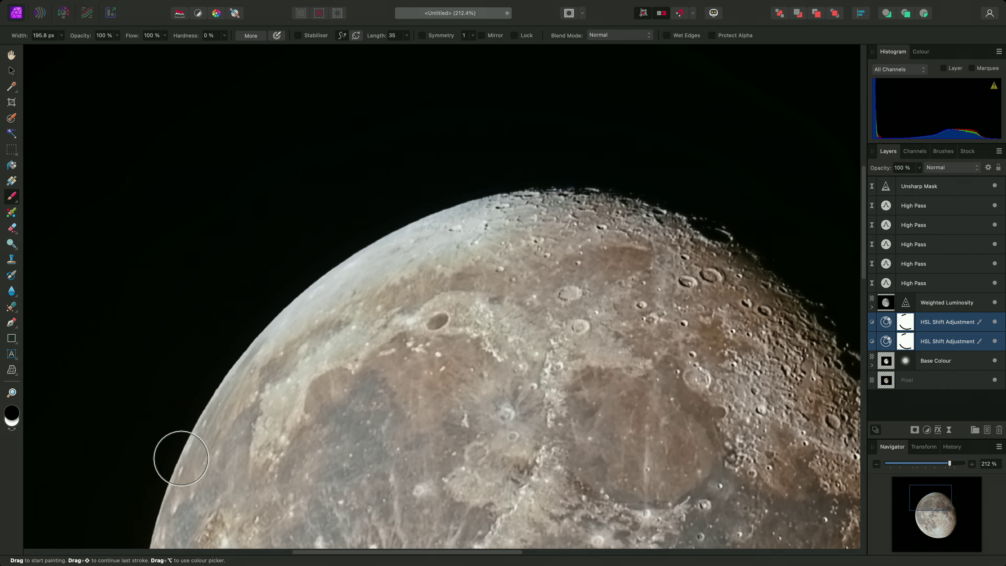
Switch to the Pan tool, fit the whole image with Cmd+0, and select the Unsharp Mask layer
{"action": "key", "text": "h"}
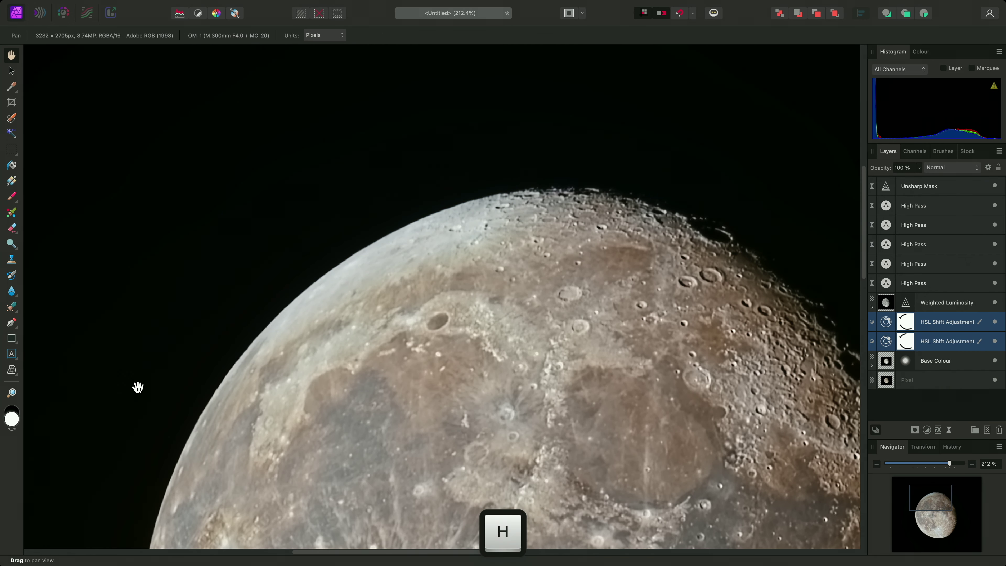
{"action": "key", "text": "super+0"}
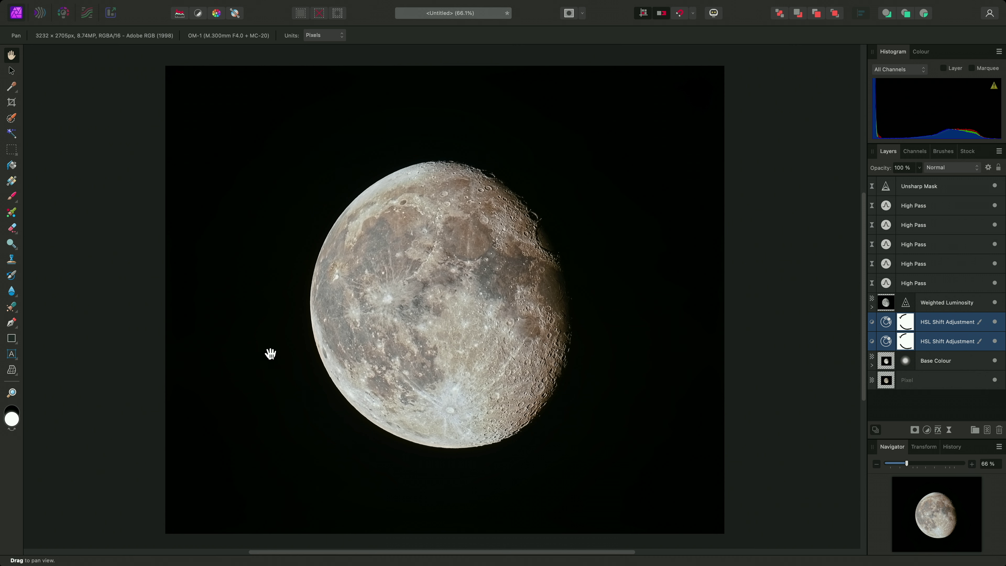
{"action": "left_click", "coordinate": [942, 191]}
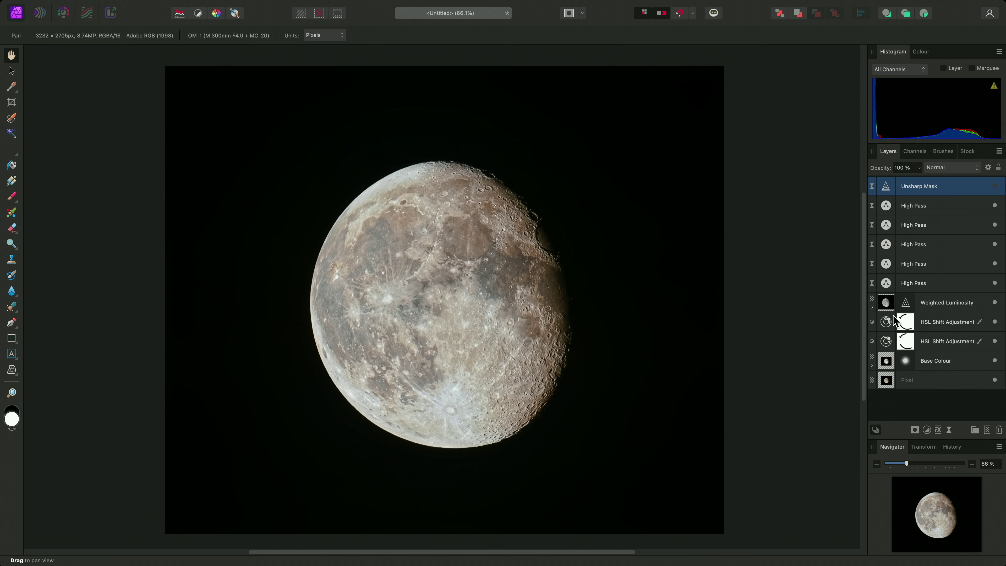
Raise the upper HSL Shift Adjustment's Saturation Shift from 65% to 73%
{"action": "left_click", "coordinate": [887, 324]}
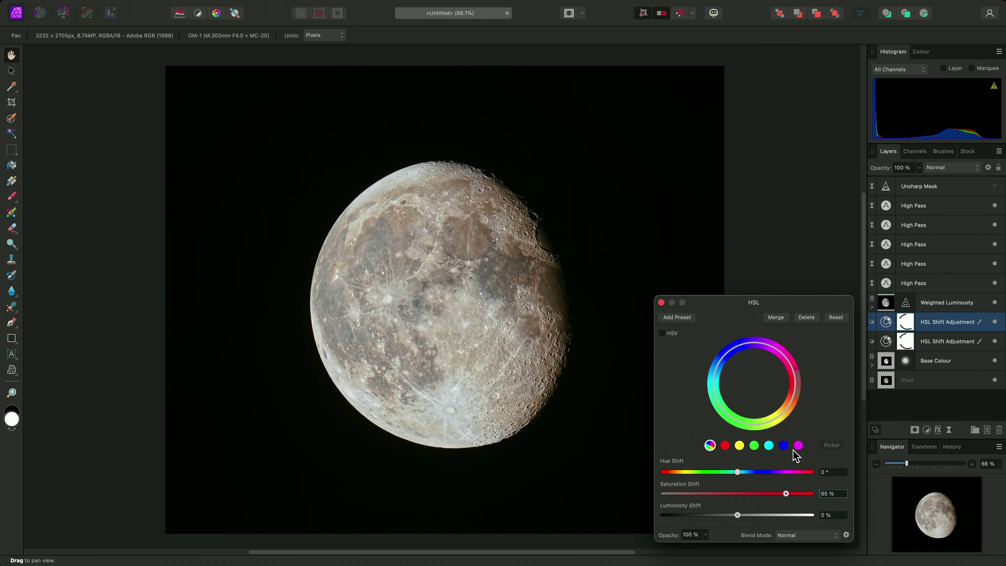
{"action": "left_click_drag", "start_coordinate": [786, 495], "coordinate": [792, 496]}
{"action": "left_click", "coordinate": [662, 302]}
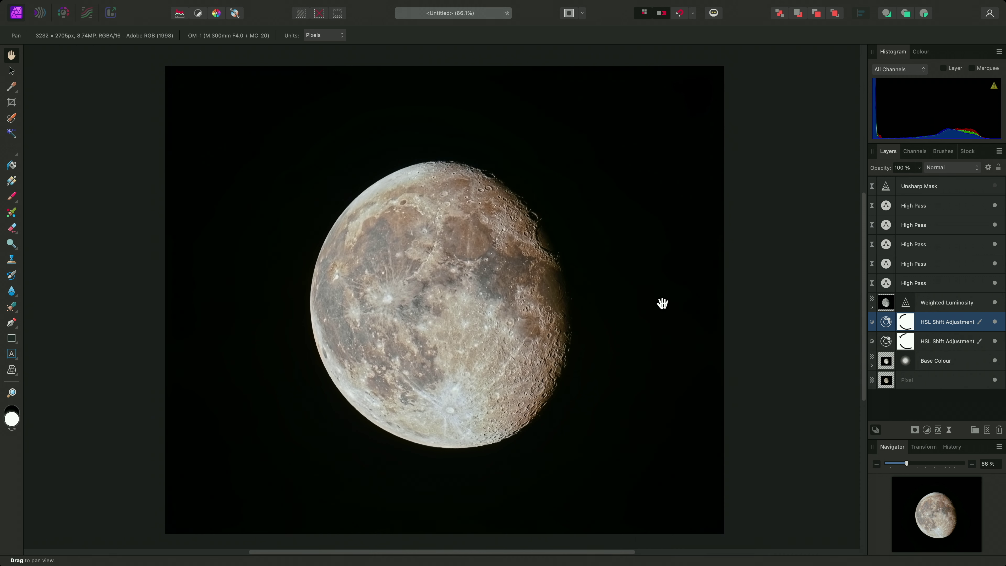
{"action": "left_click", "coordinate": [935, 189]}
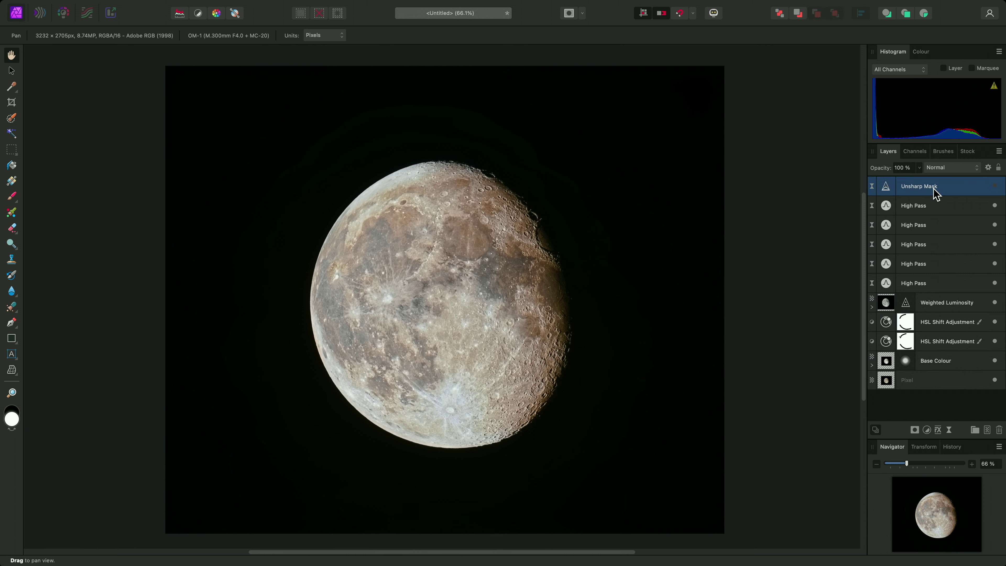
{"action": "left_click", "coordinate": [940, 364], "text": "shift"}
{"action": "left_click", "coordinate": [995, 205]}
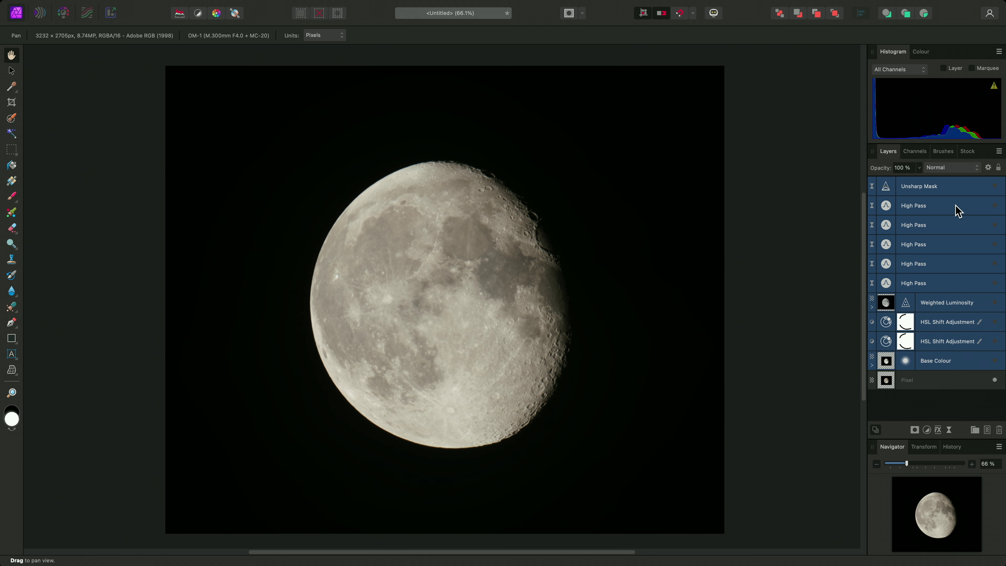
{"action": "left_click", "coordinate": [995, 186]}
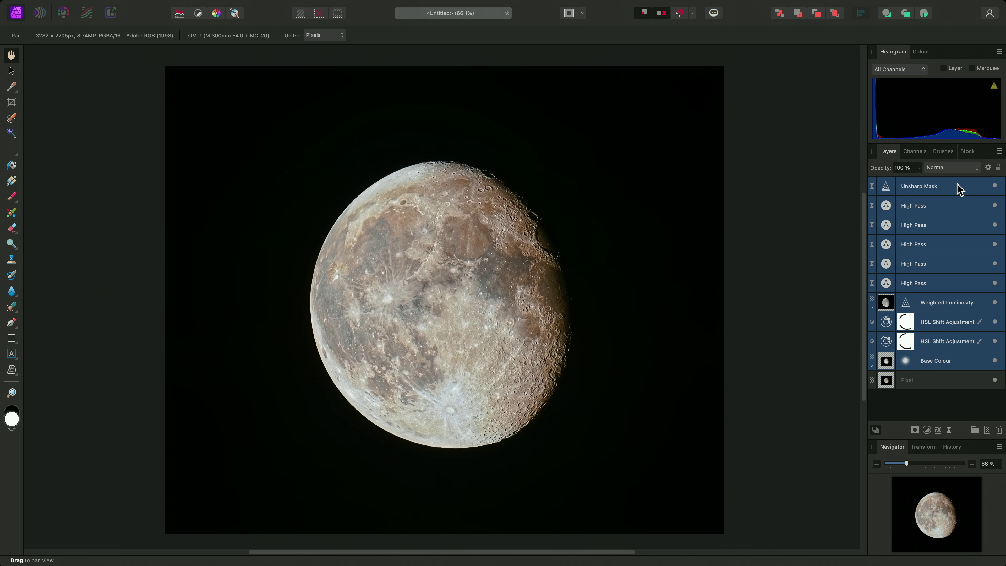
{"action": "key", "text": "super+1"}
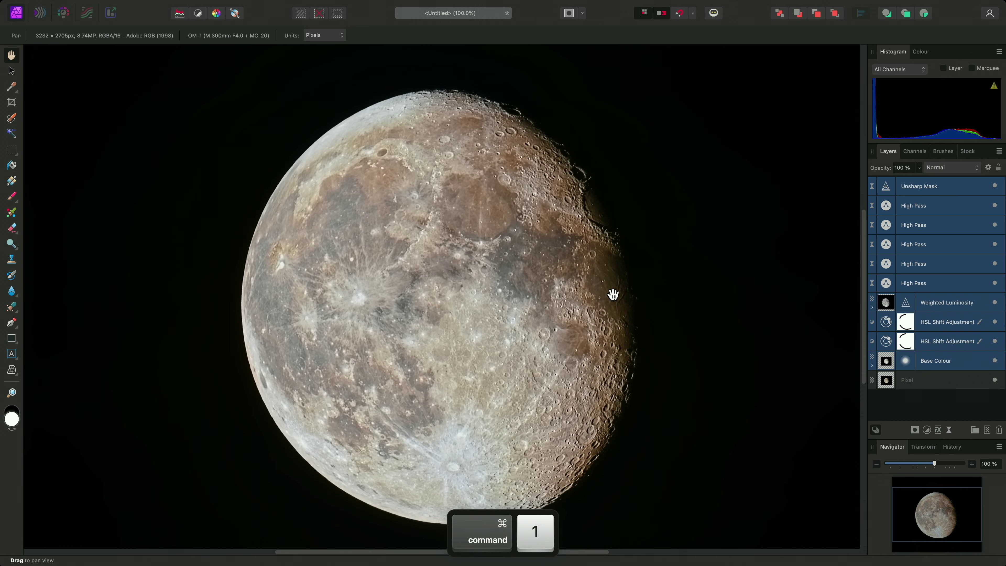